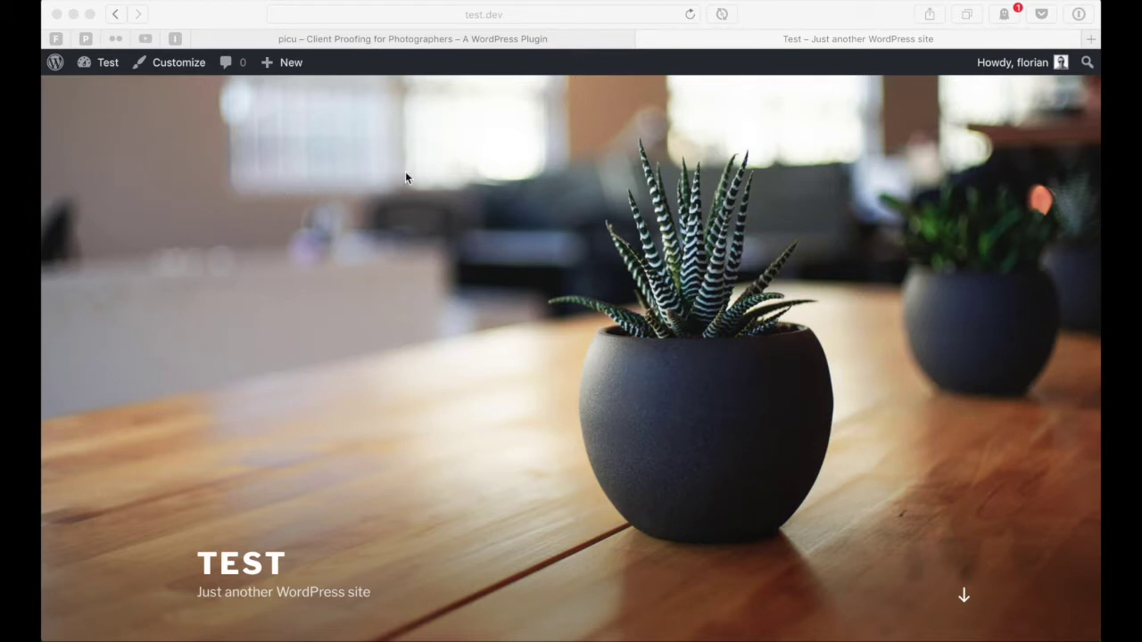
Step: Bring the browser forward and go from the Test site's front page to its admin Dashboard
{"action": "left_click", "coordinate": [245, 229]}
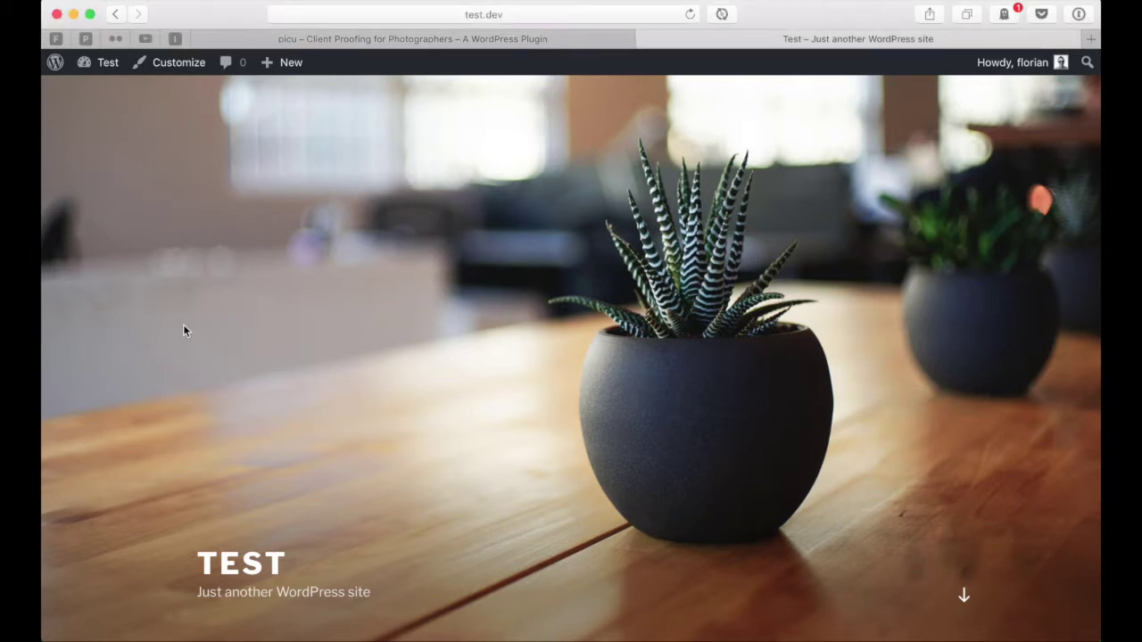
{"action": "mouse_move", "coordinate": [101, 62]}
{"action": "left_click", "coordinate": [96, 93]}
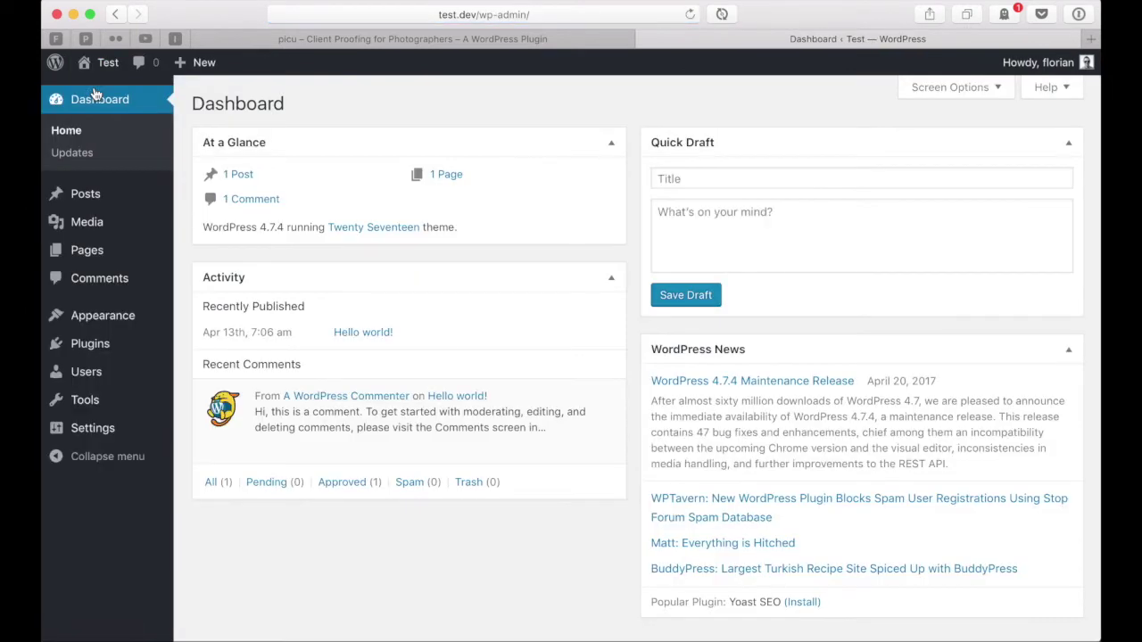
{"action": "mouse_move", "coordinate": [90, 343]}
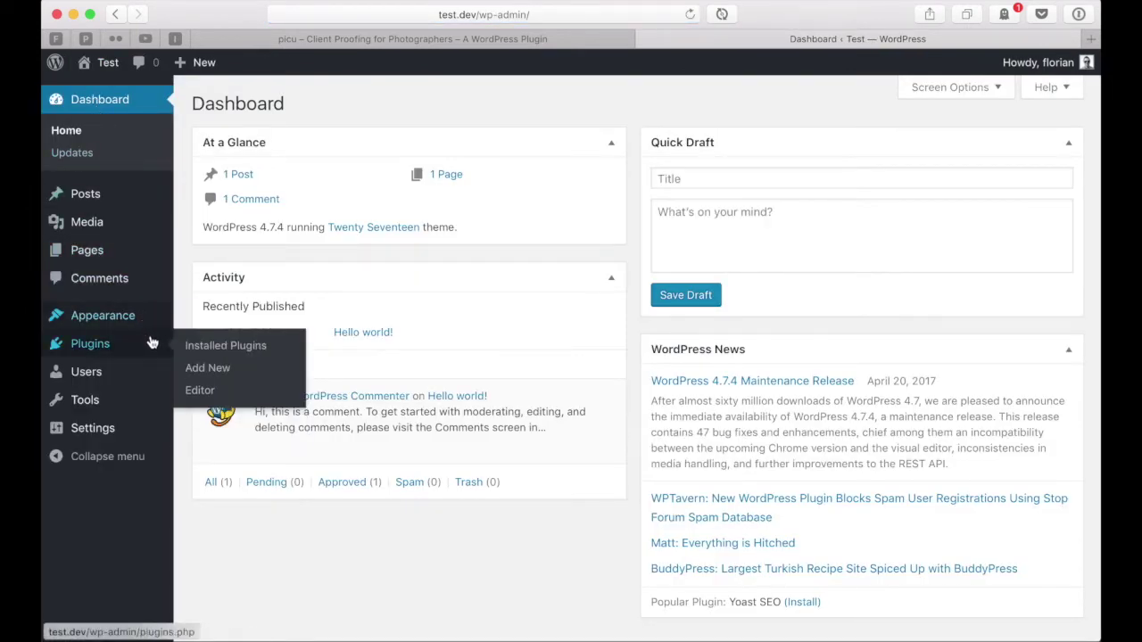
Step: Search the plugin directory for picu, then install and activate it
{"action": "left_click", "coordinate": [214, 369]}
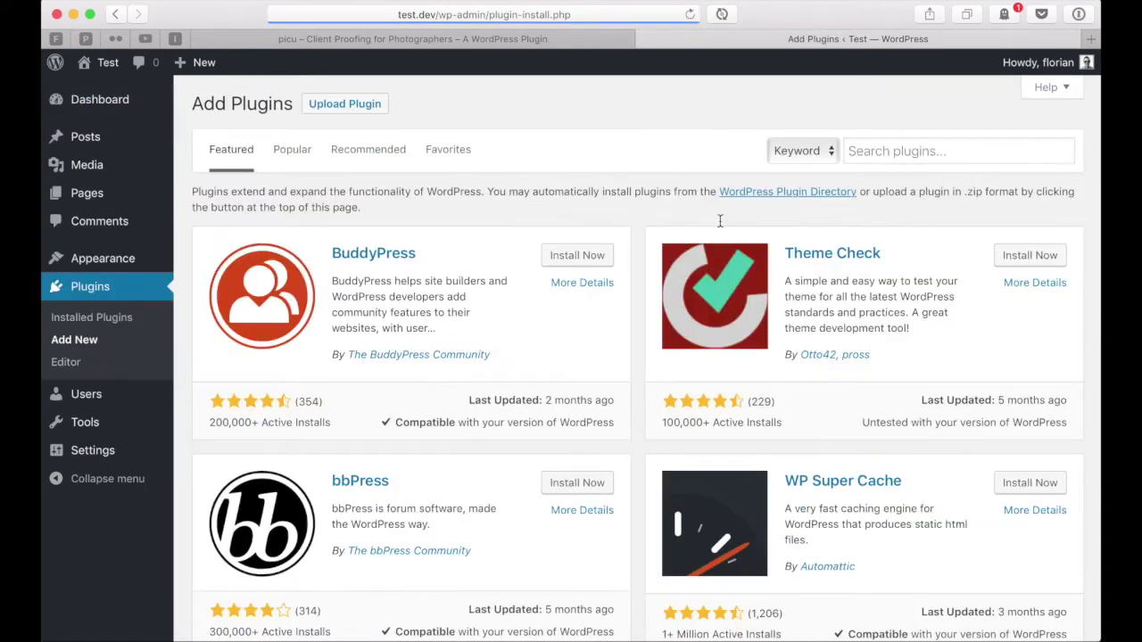
{"action": "left_click", "coordinate": [904, 145]}
{"action": "type", "text": "pi"}
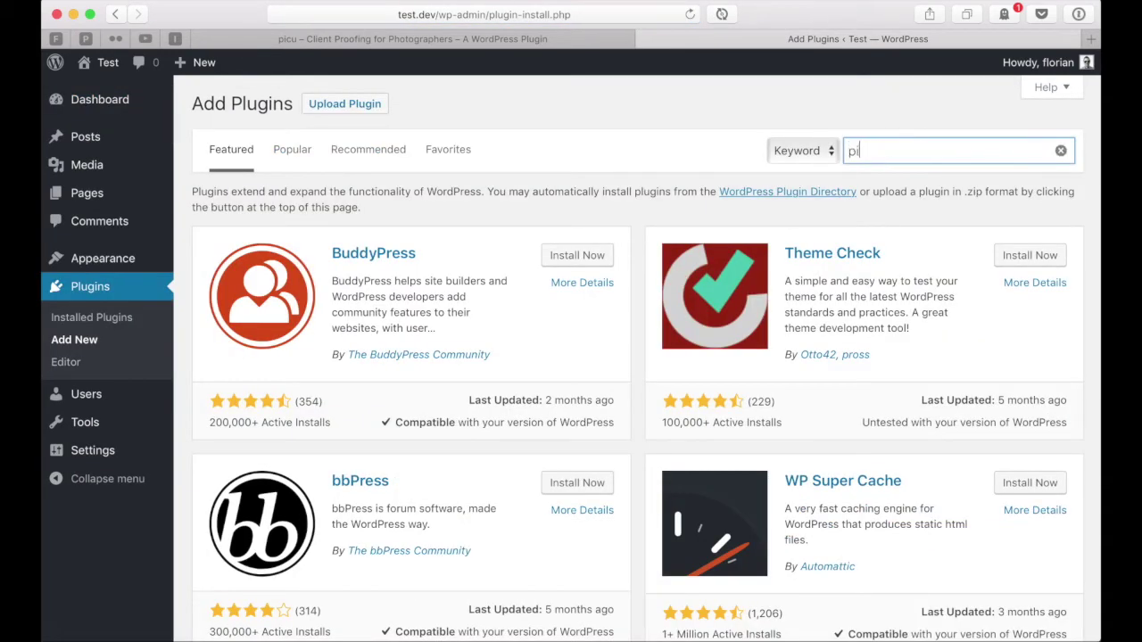
{"action": "type", "text": "cu"}
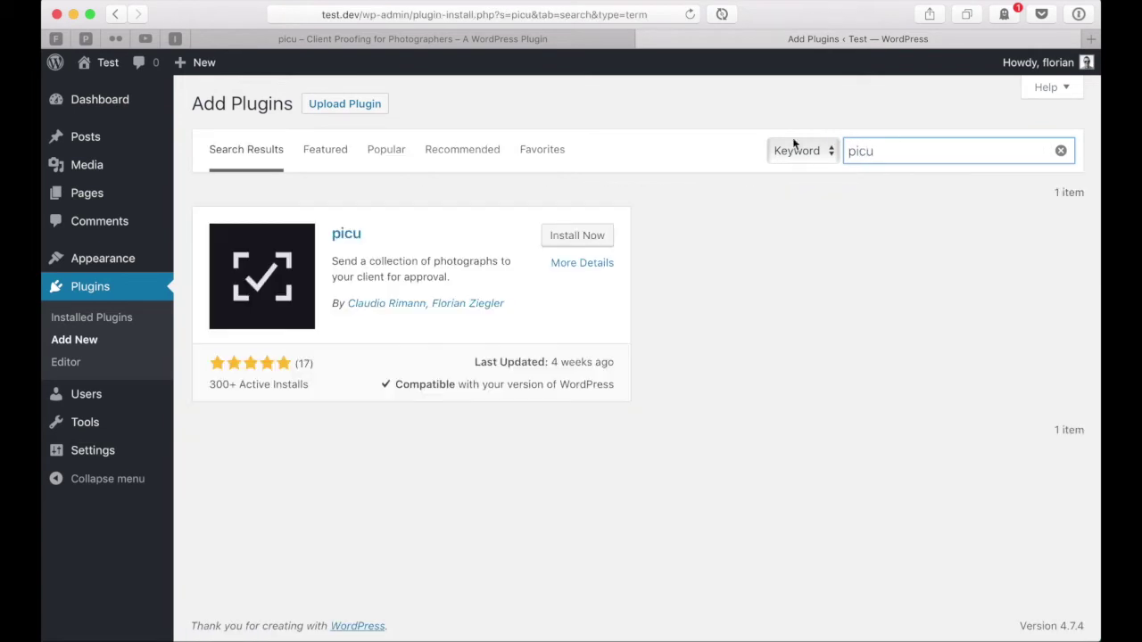
{"action": "left_click", "coordinate": [576, 234]}
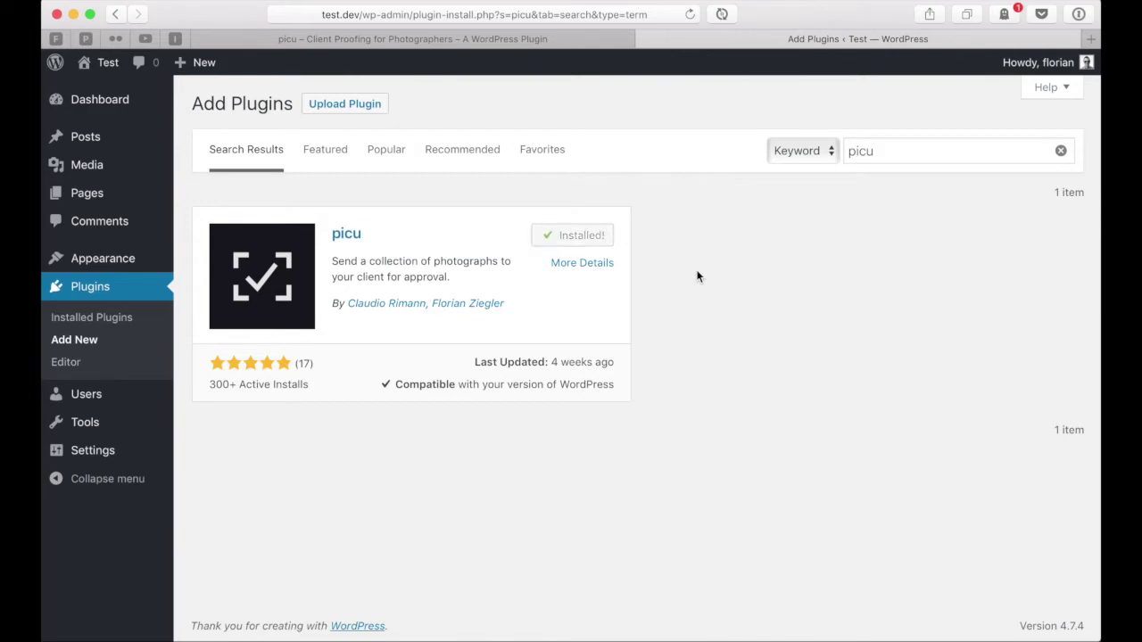
{"action": "left_click", "coordinate": [584, 236]}
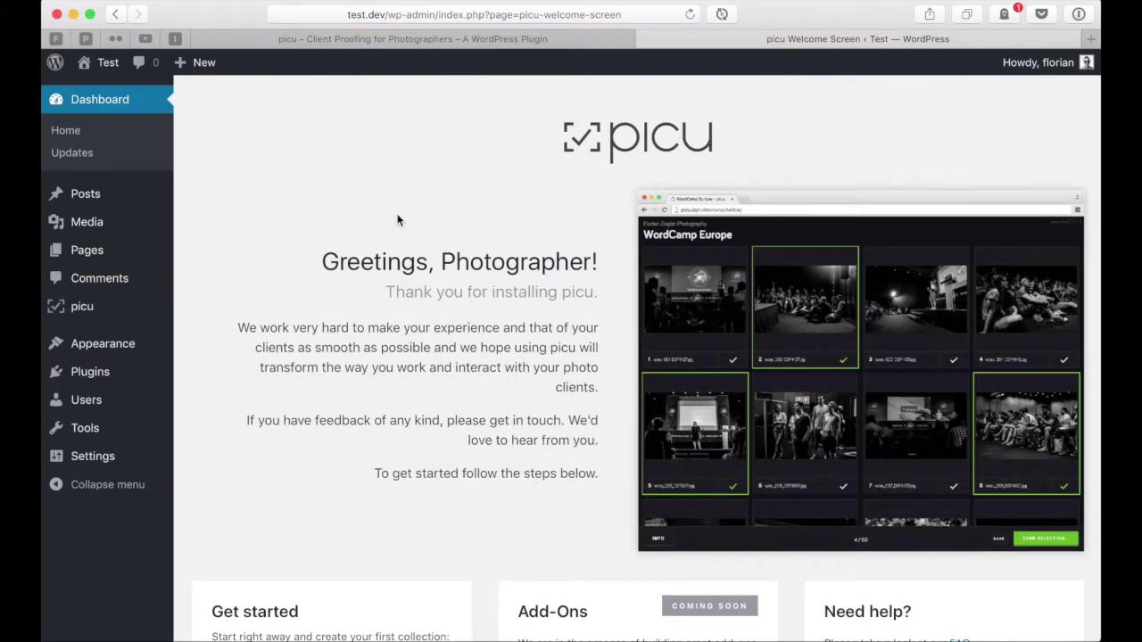
Step: Scroll the picu welcome screen down to its Get started options
{"action": "scroll", "coordinate": [398, 219], "scroll_direction": "down", "scroll_amount": 1}
{"action": "scroll", "coordinate": [397, 219], "scroll_direction": "down", "scroll_amount": 4}
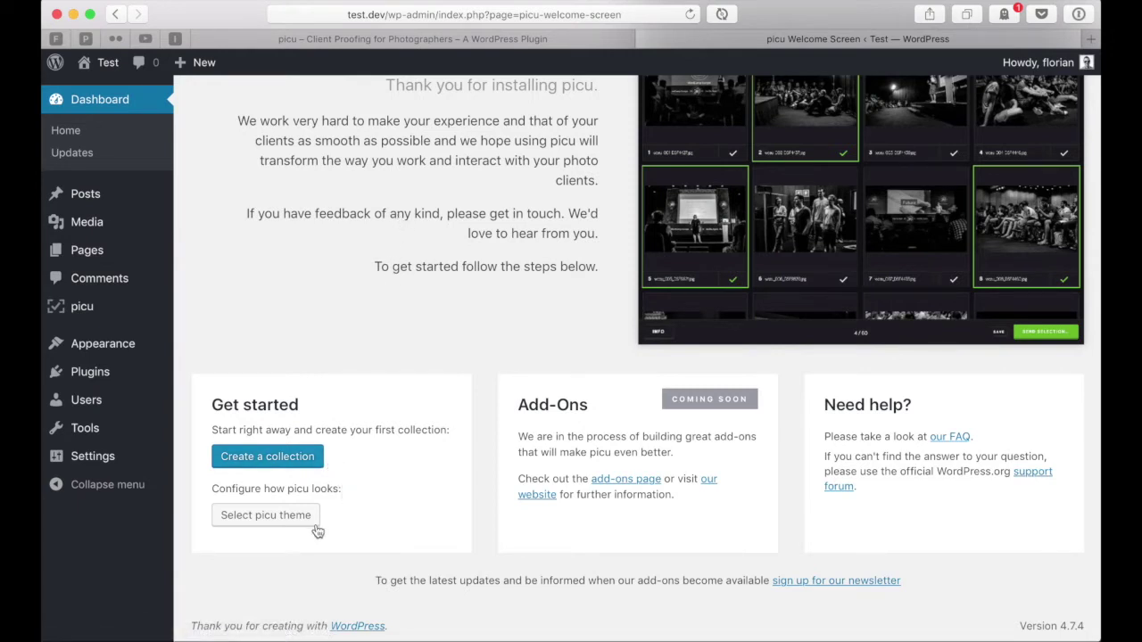
Step: Enable Show picu logo in picu's theme settings and save them
{"action": "left_click", "coordinate": [276, 521]}
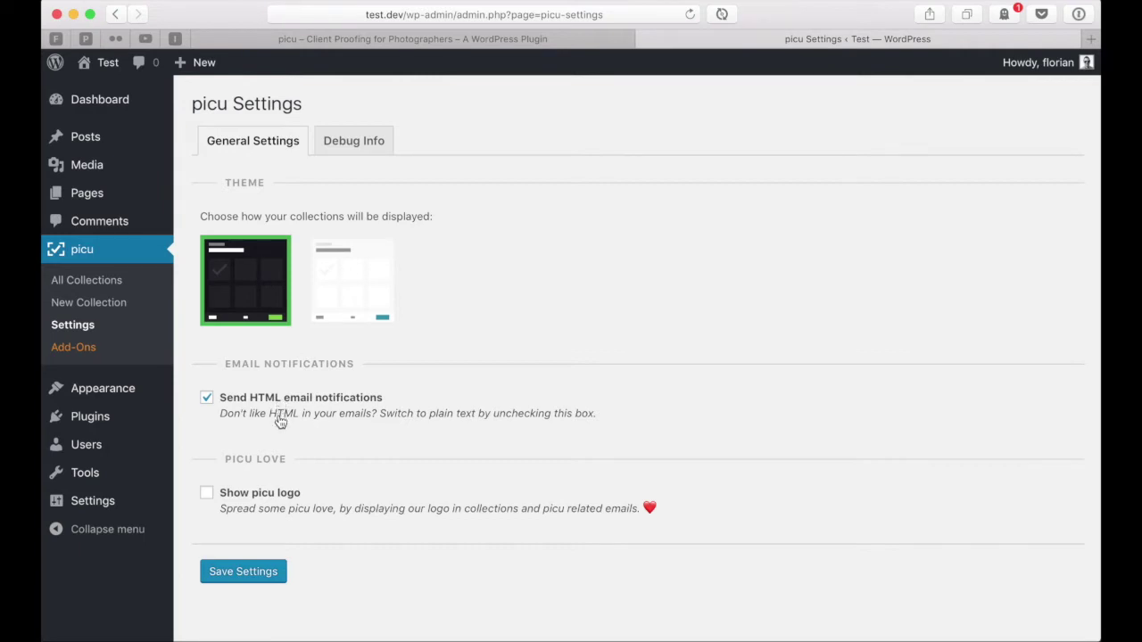
{"action": "left_click", "coordinate": [265, 497]}
{"action": "left_click", "coordinate": [265, 571]}
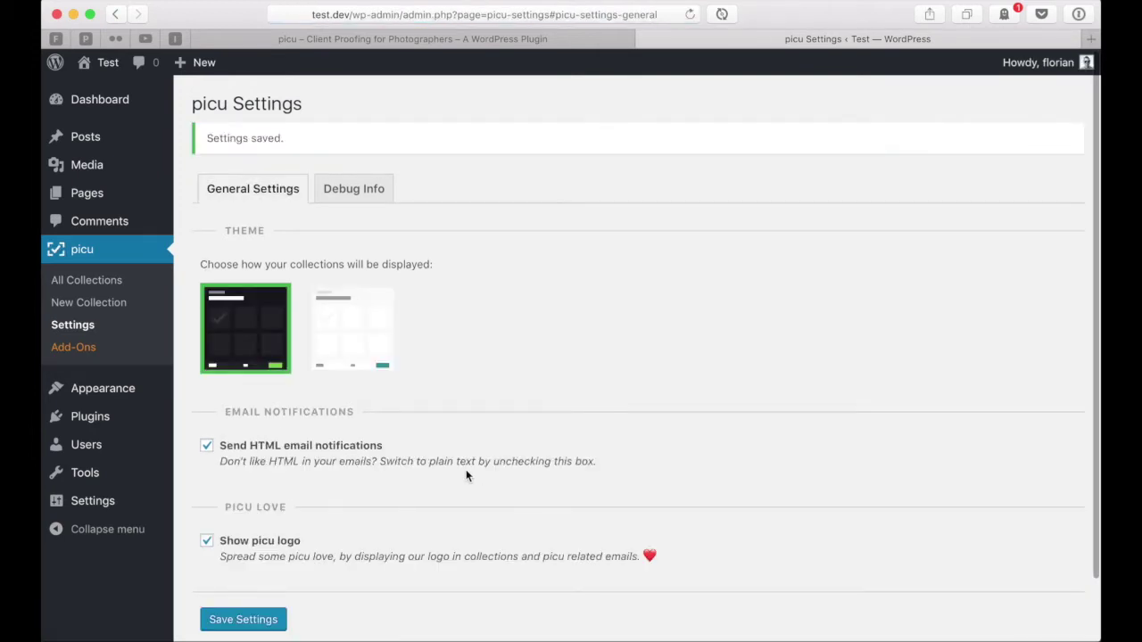
Step: Create a collection titled 'Stephen & Justine' and insert ten uploaded wedding photos
{"action": "left_click", "coordinate": [114, 305]}
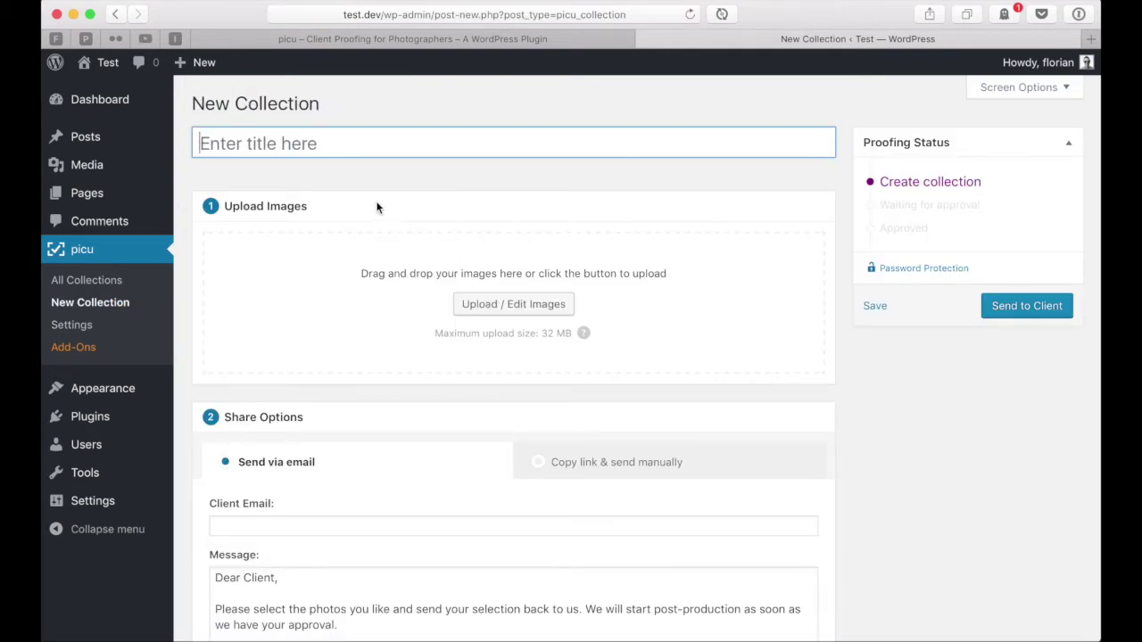
{"action": "type", "text": "Steph"}
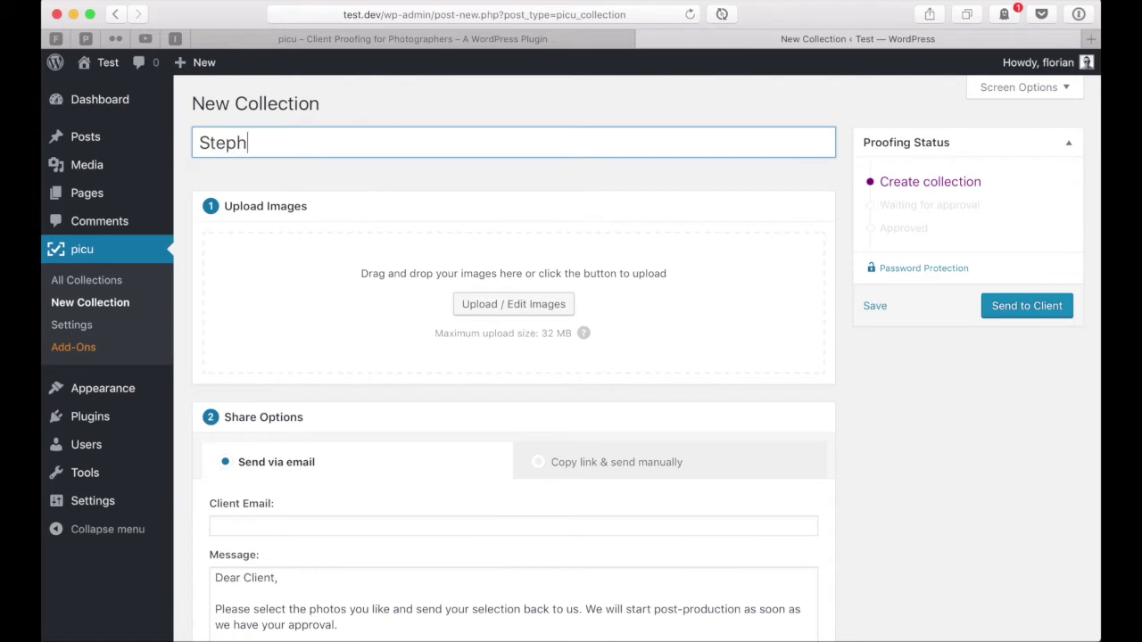
{"action": "type", "text": "en & "}
{"action": "type", "text": "Justine"}
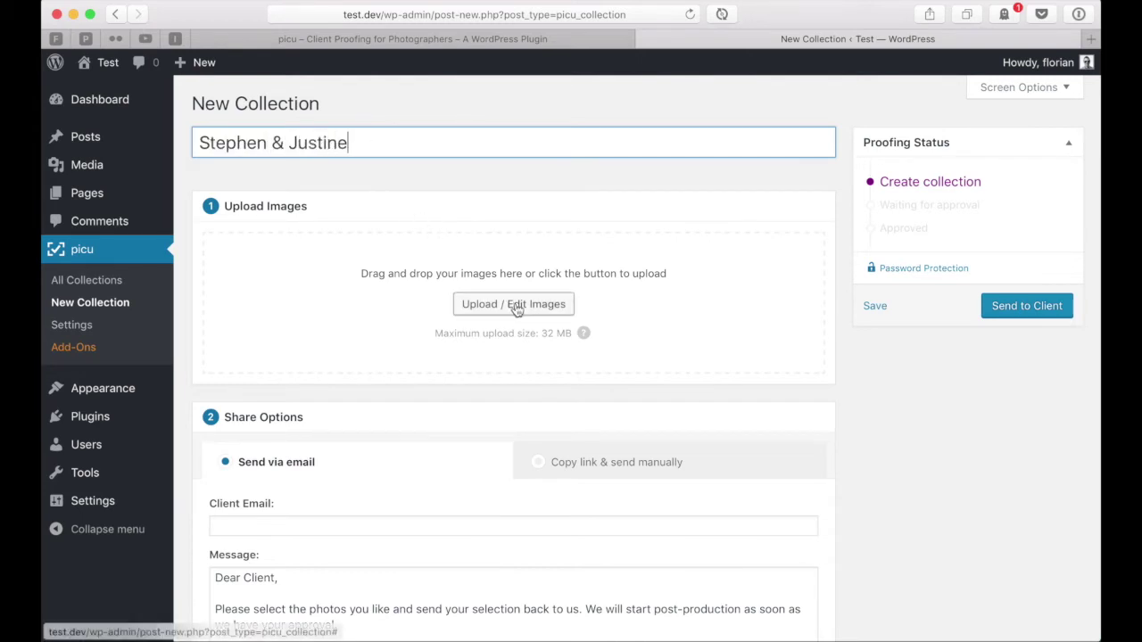
{"action": "left_click", "coordinate": [515, 304]}
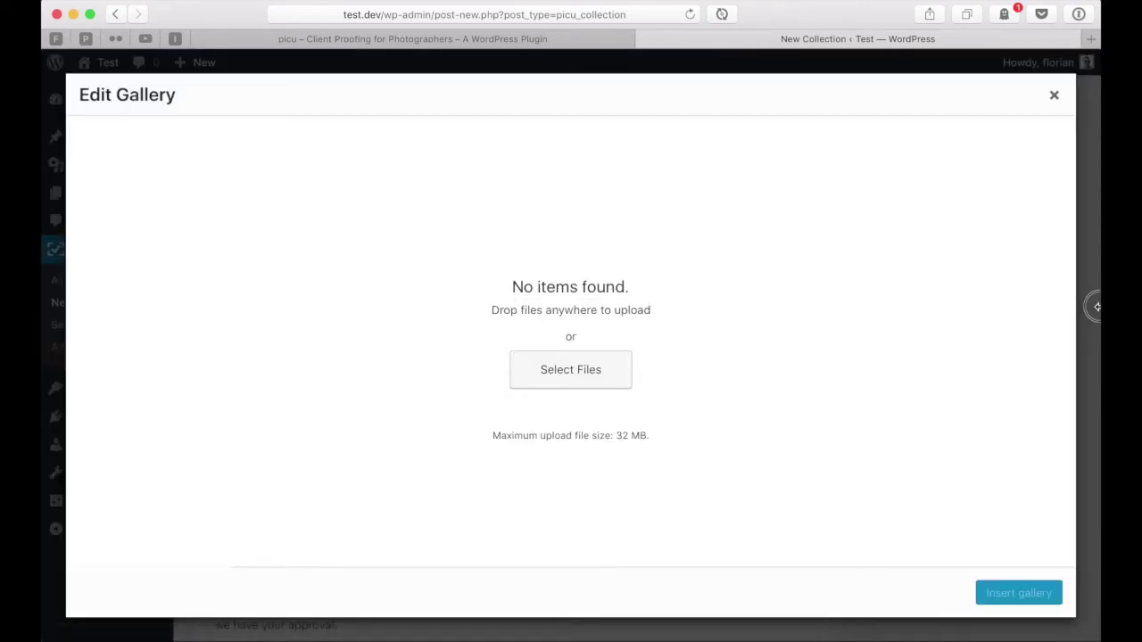
{"action": "left_click_drag", "start_coordinate": [1100, 309], "coordinate": [896, 306]}
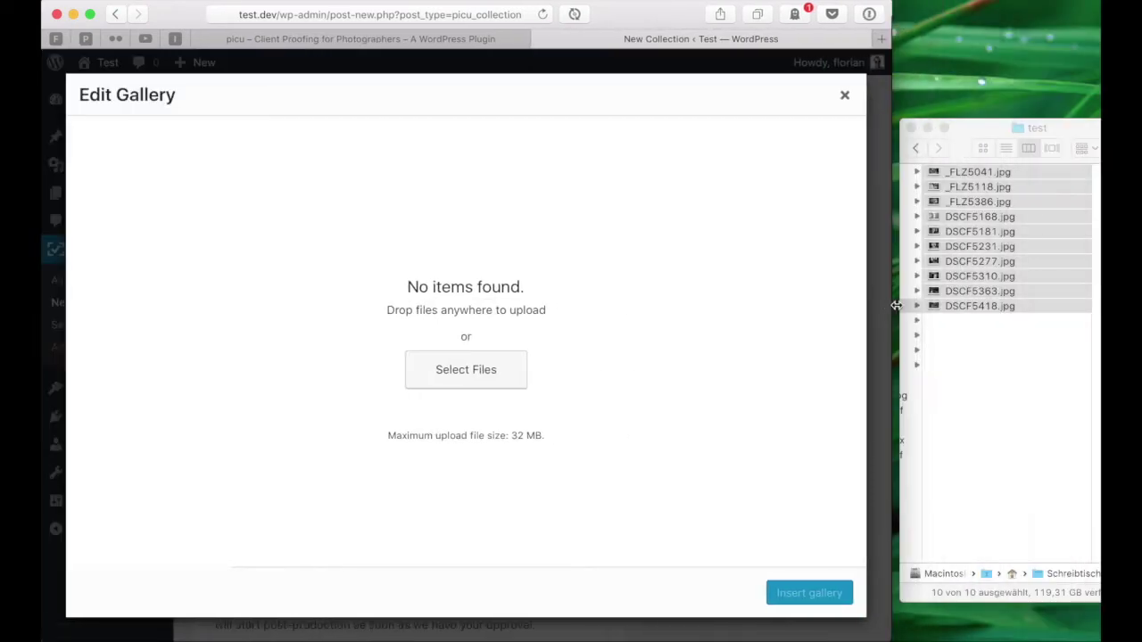
{"action": "left_click_drag", "start_coordinate": [958, 250], "coordinate": [710, 269]}
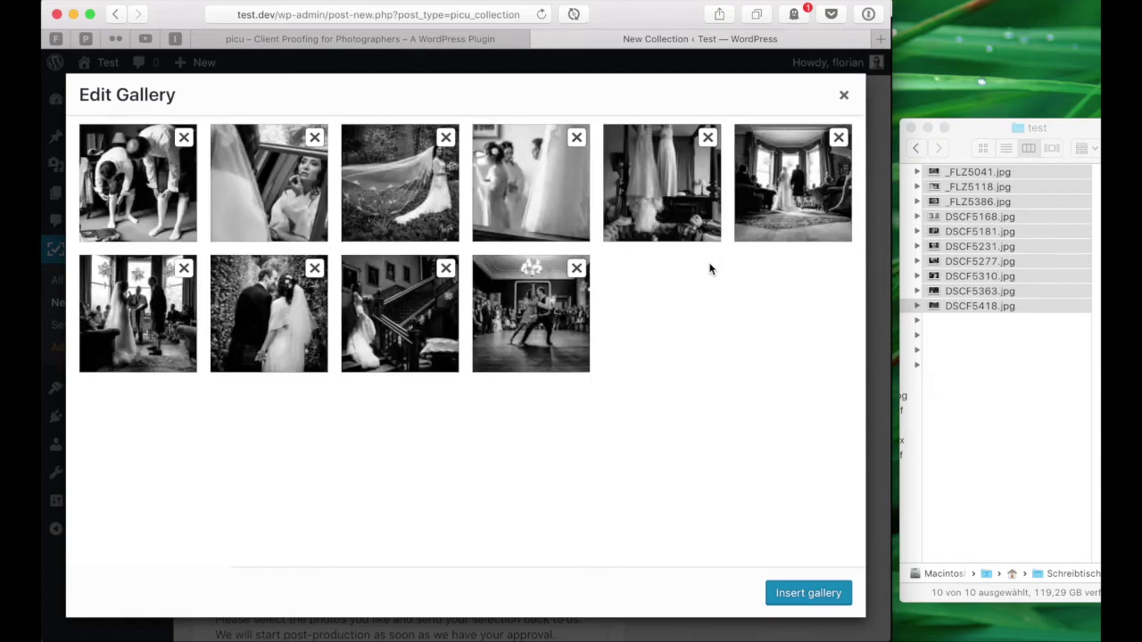
{"action": "left_click", "coordinate": [789, 599]}
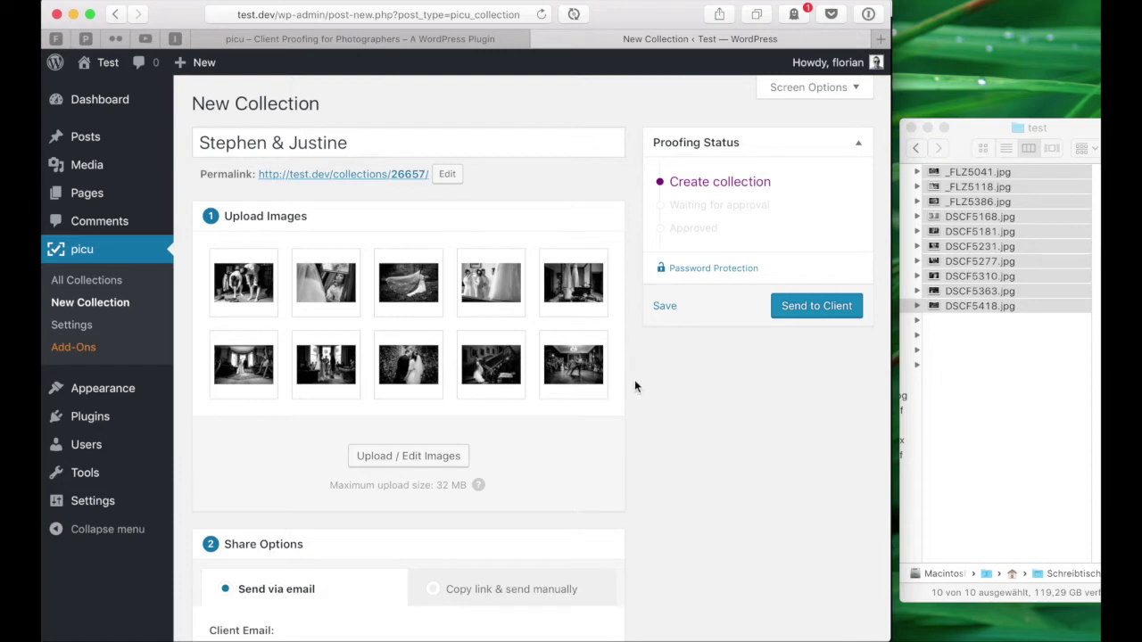
{"action": "scroll", "coordinate": [642, 436], "scroll_direction": "down", "scroll_amount": 5}
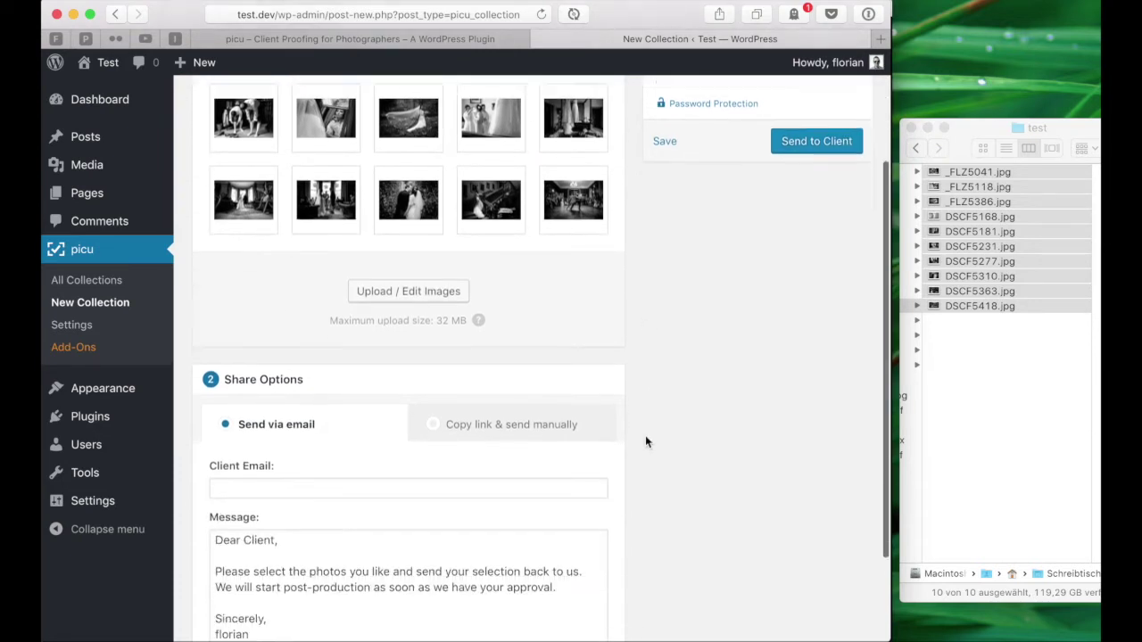
{"action": "scroll", "coordinate": [645, 435], "scroll_direction": "down", "scroll_amount": 1}
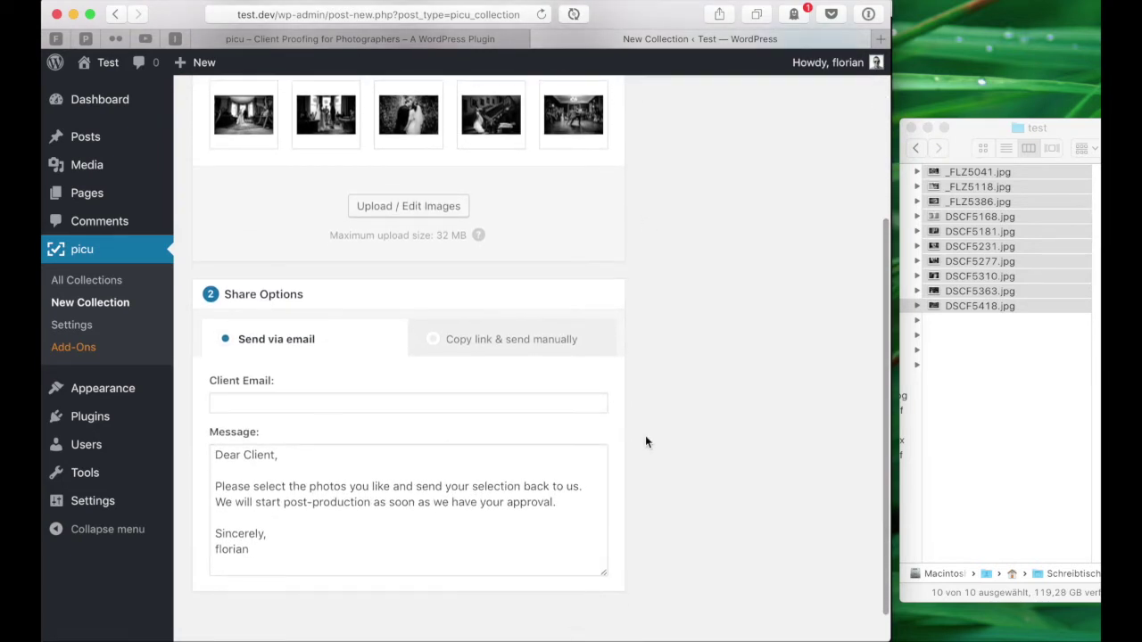
{"action": "left_click", "coordinate": [517, 343]}
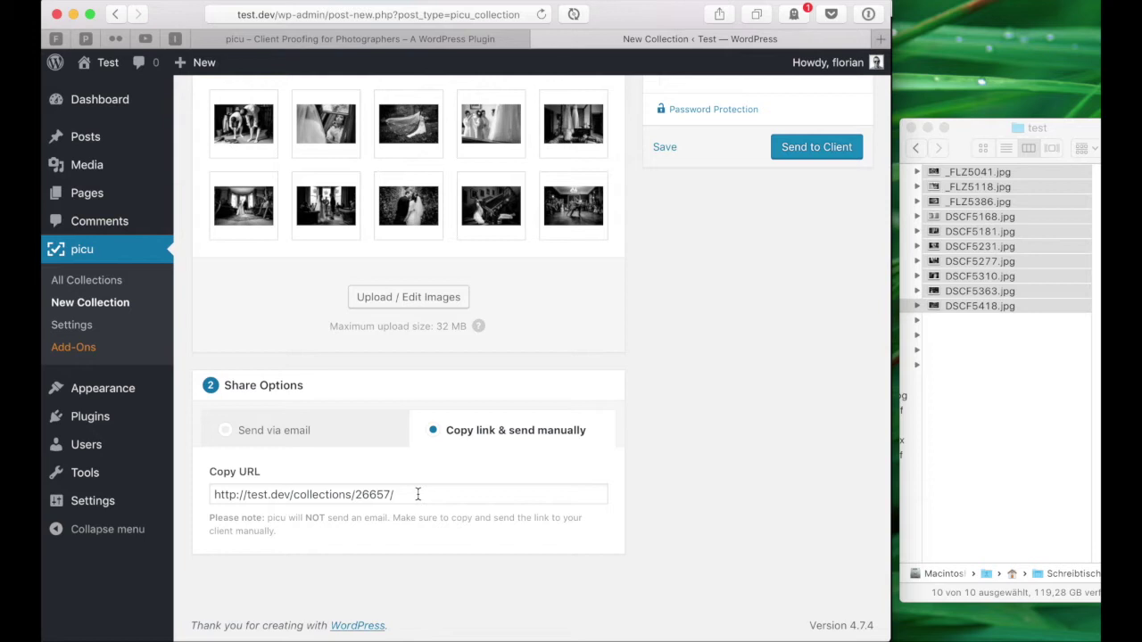
{"action": "left_click", "coordinate": [332, 434]}
{"action": "left_click", "coordinate": [330, 489]}
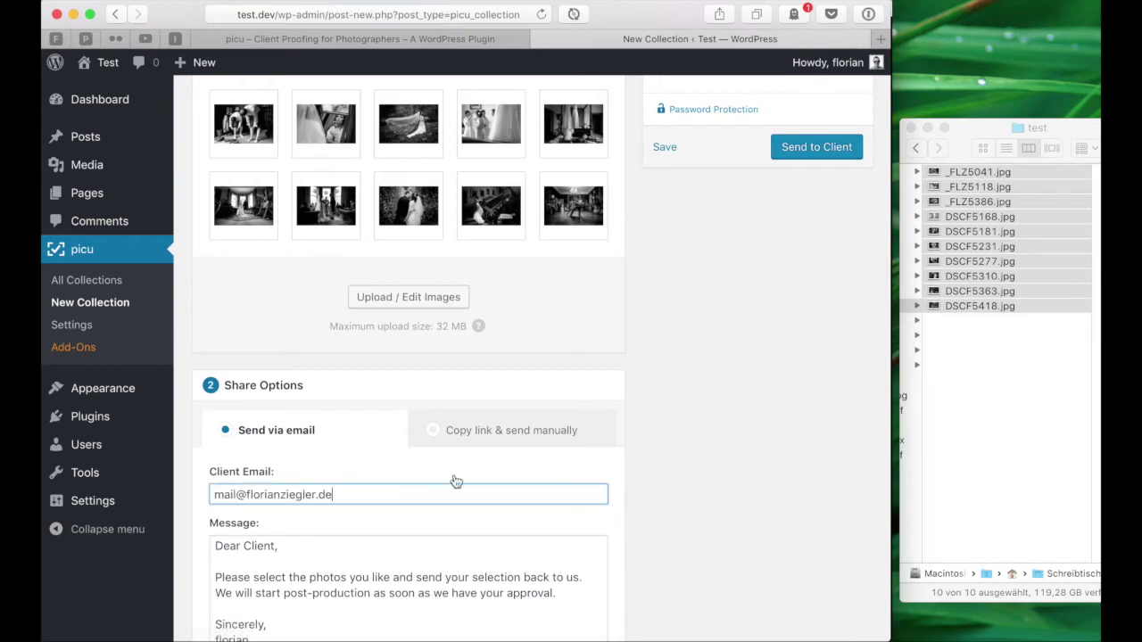
Step: Replace 'Client' in the message greeting with 'Stephen & Justine'
{"action": "scroll", "coordinate": [400, 485], "scroll_direction": "down", "scroll_amount": 2}
{"action": "scroll", "coordinate": [400, 485], "scroll_direction": "down", "scroll_amount": 3}
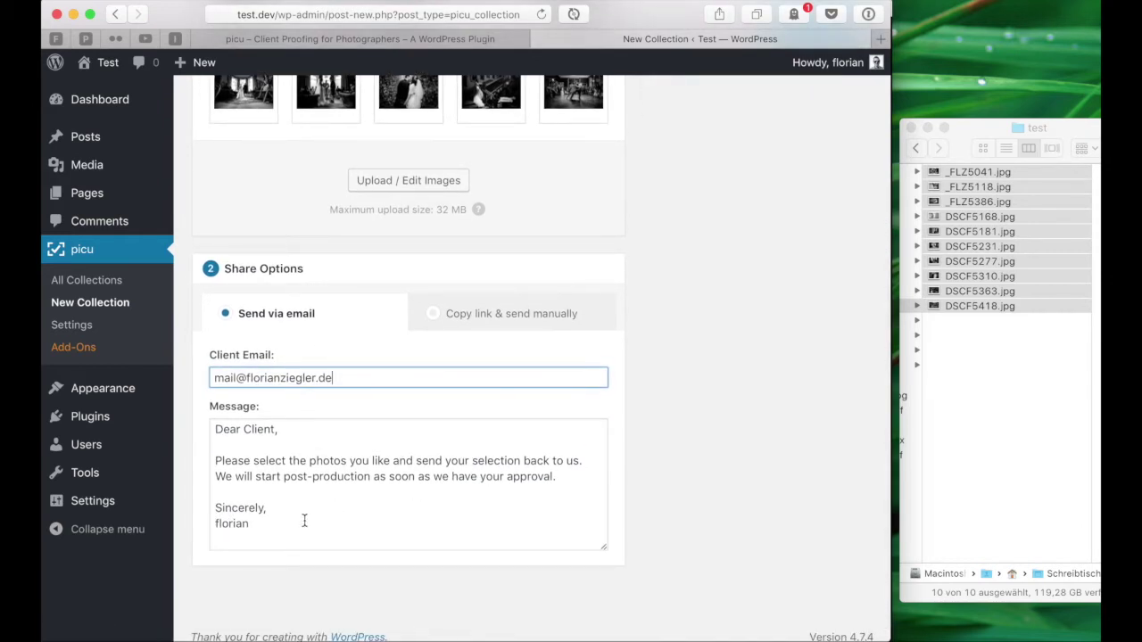
{"action": "left_click", "coordinate": [276, 429]}
{"action": "double_click", "coordinate": [260, 430]}
{"action": "type", "text": "Ste"}
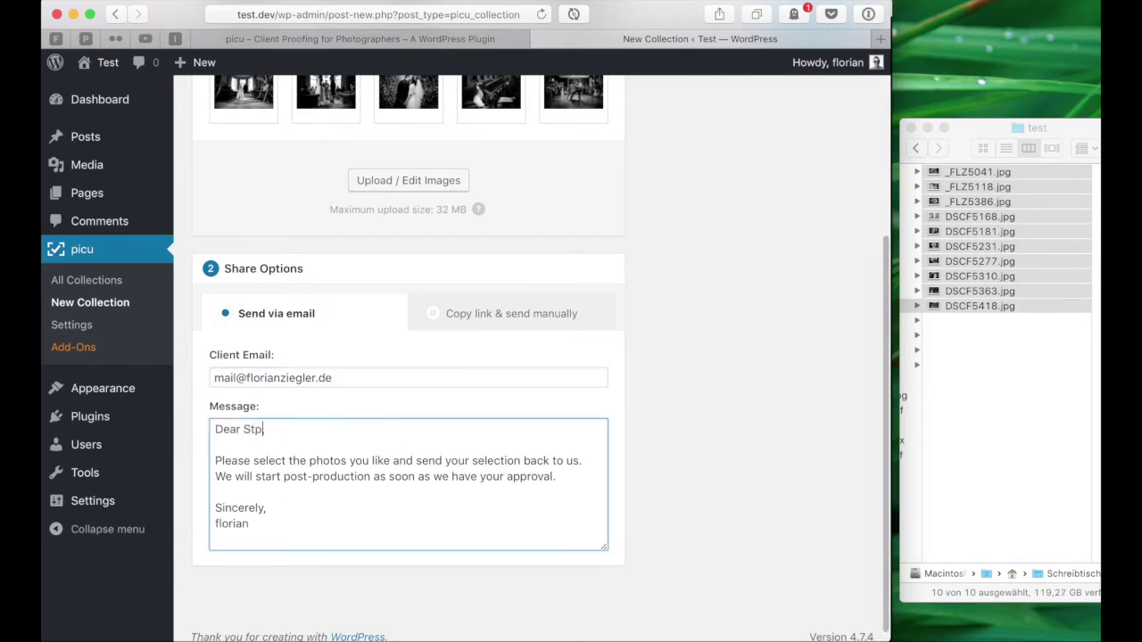
{"action": "type", "text": "phen &"}
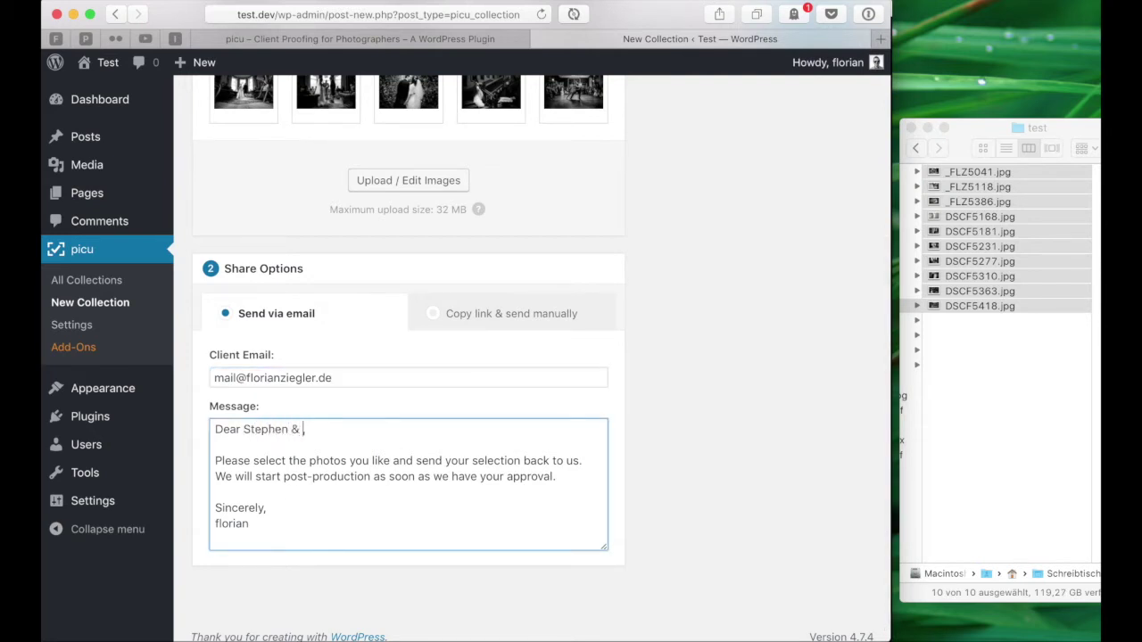
{"action": "type", "text": " Justine"}
Step: Send the collection to the client without password protection, then switch to the mail inbox
{"action": "scroll", "coordinate": [717, 426], "scroll_direction": "up", "scroll_amount": 5}
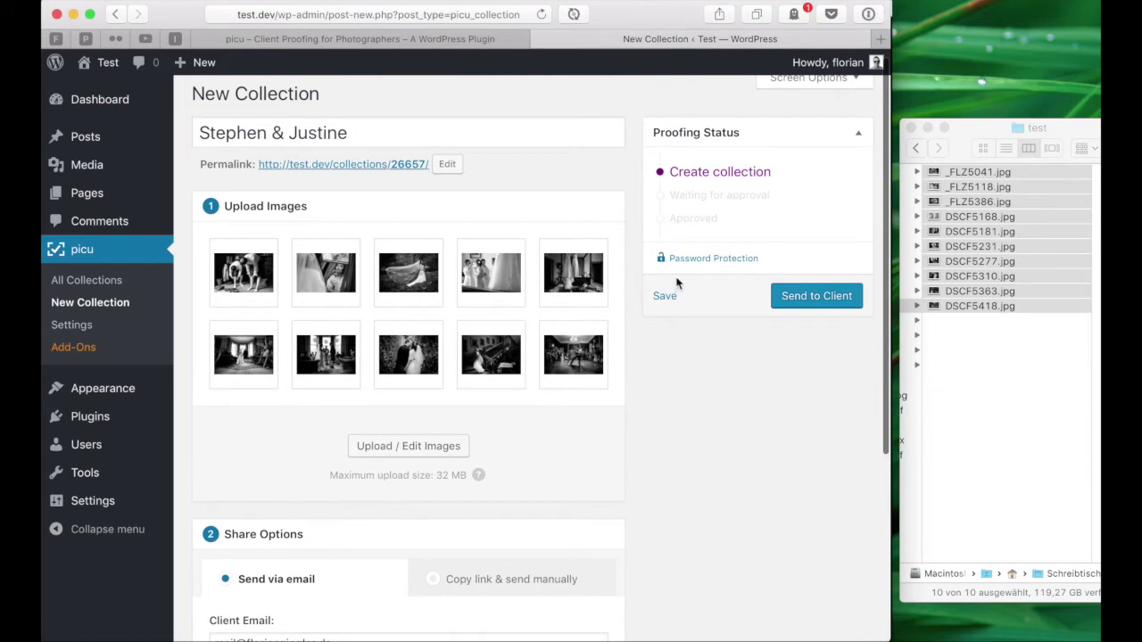
{"action": "left_click", "coordinate": [713, 262]}
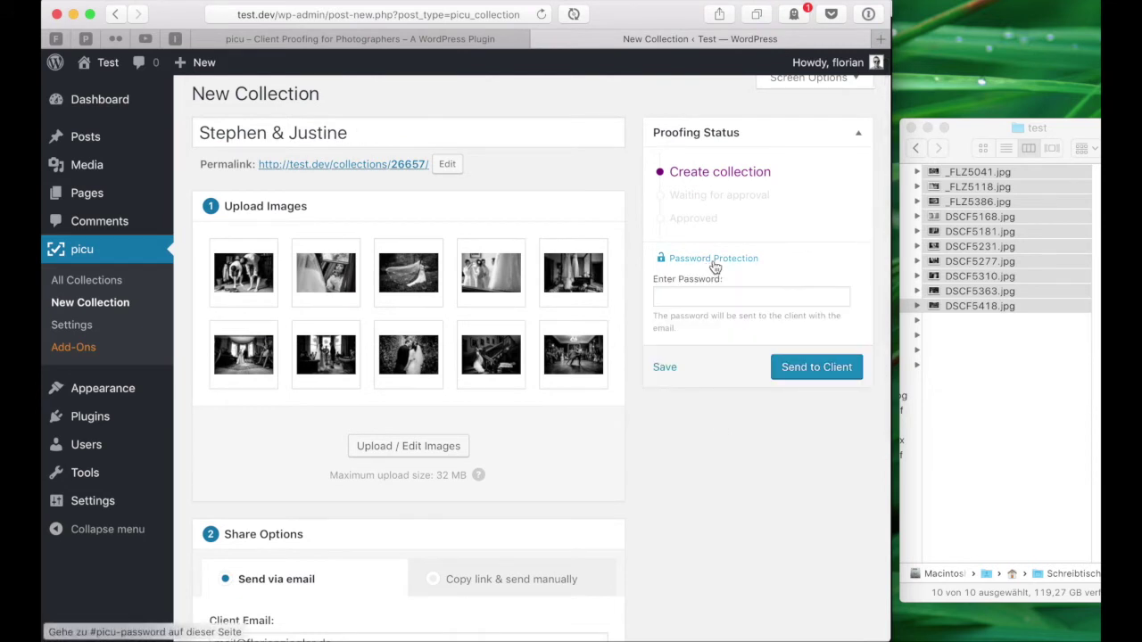
{"action": "left_click", "coordinate": [714, 262]}
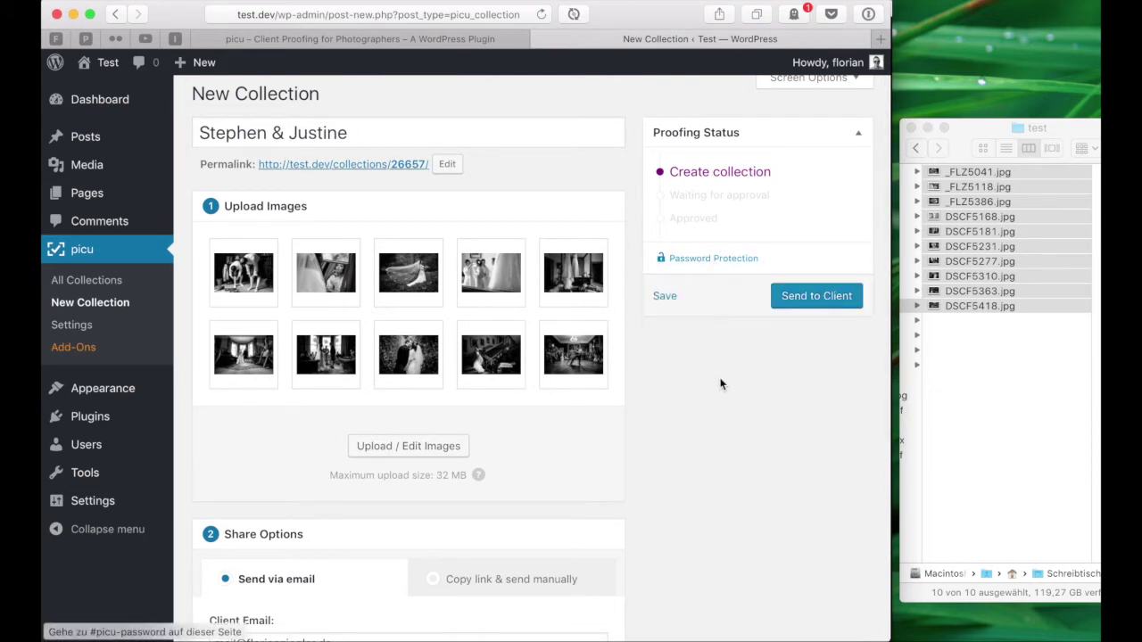
{"action": "left_click", "coordinate": [809, 300]}
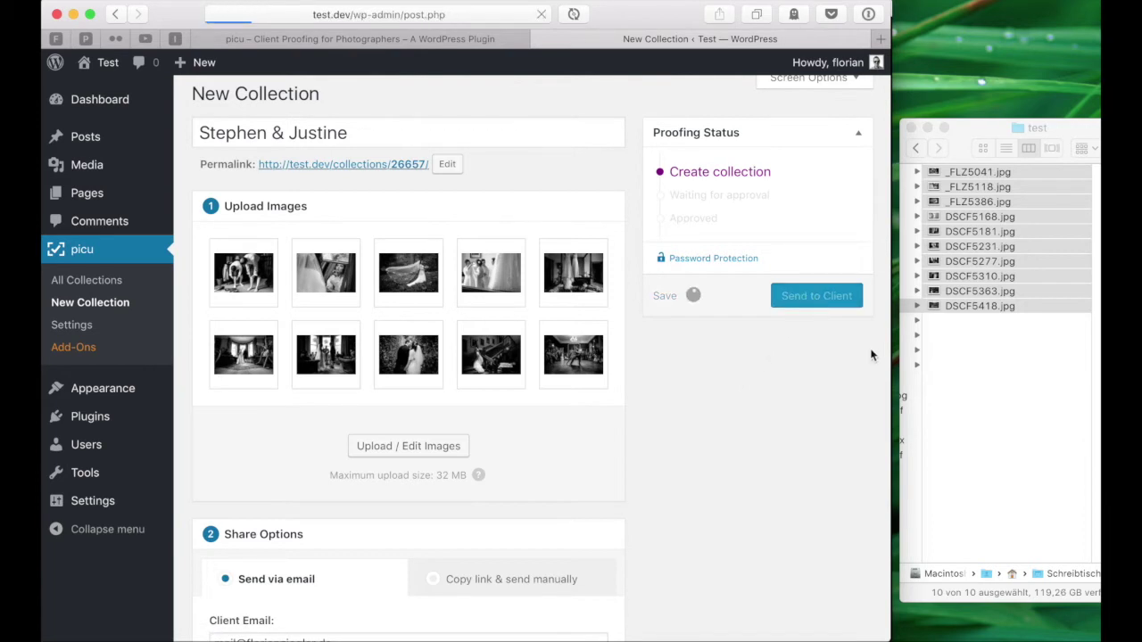
{"action": "left_click_drag", "start_coordinate": [890, 355], "coordinate": [1096, 346]}
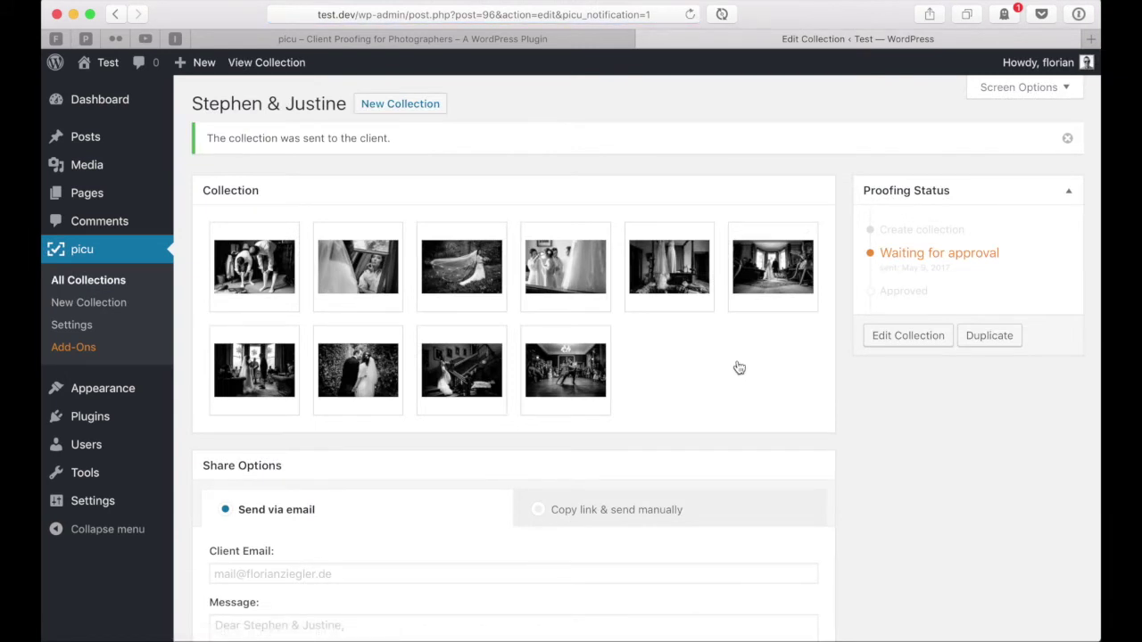
{"action": "key", "text": "super+Tab"}
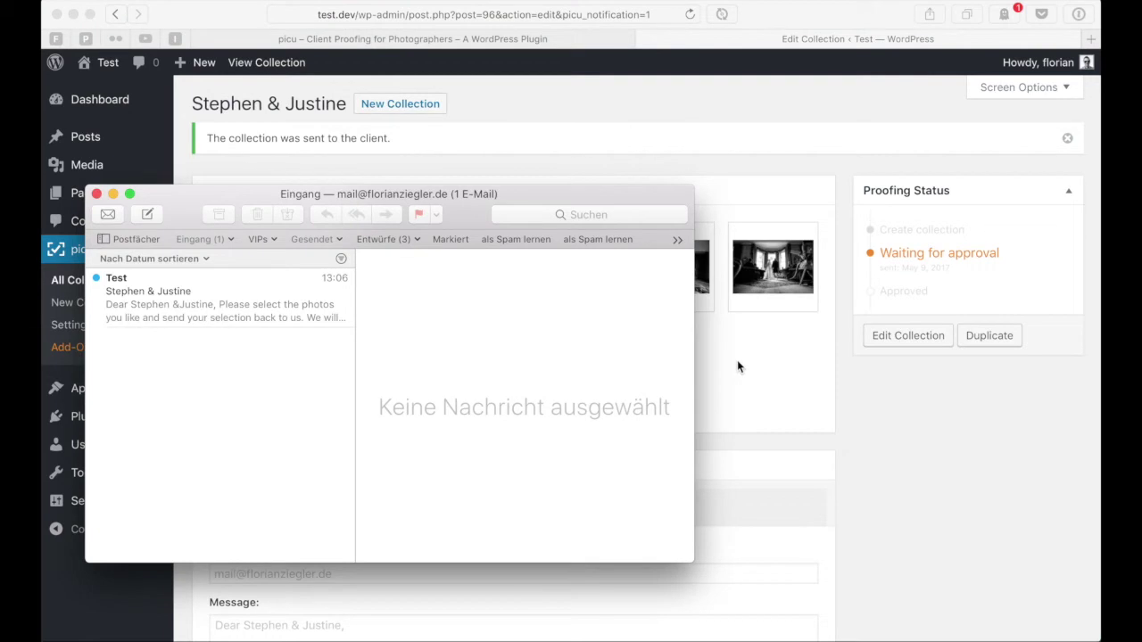
Step: Open the 'Test' proofing email in Mail and follow its View Images link
{"action": "left_click", "coordinate": [178, 297]}
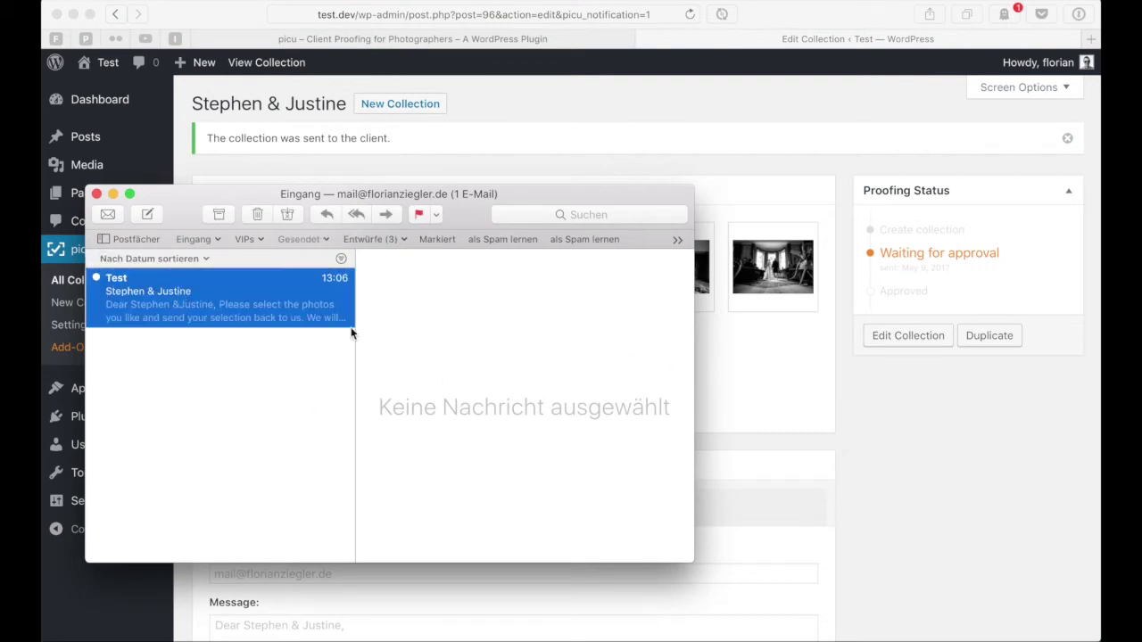
{"action": "left_click_drag", "start_coordinate": [693, 561], "coordinate": [1001, 583]}
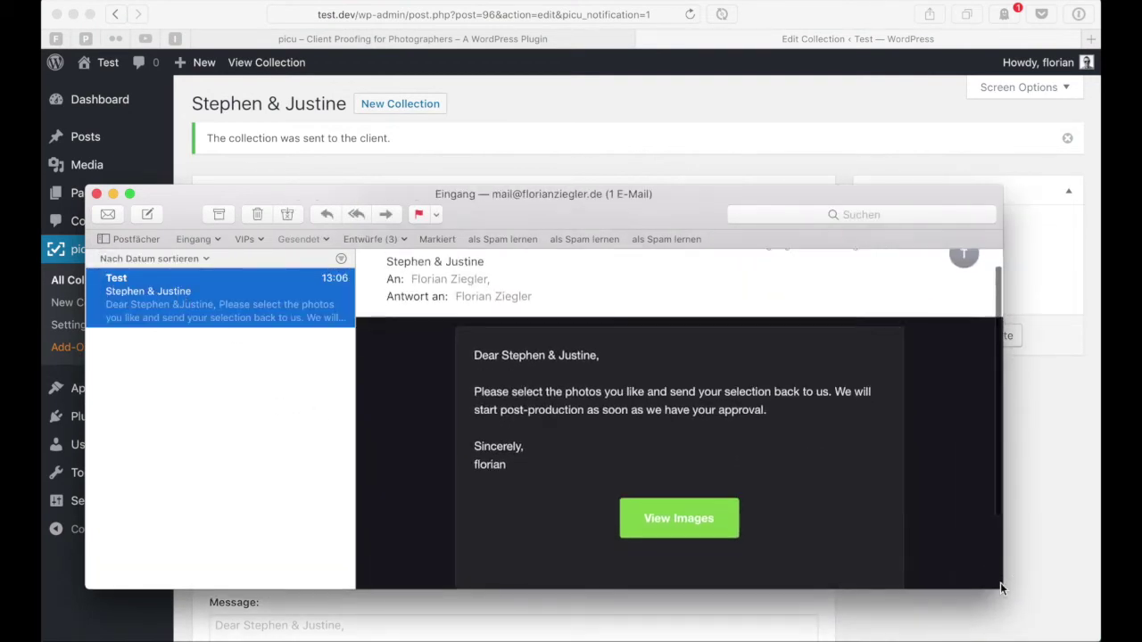
{"action": "scroll", "coordinate": [883, 510], "scroll_direction": "down", "scroll_amount": 5}
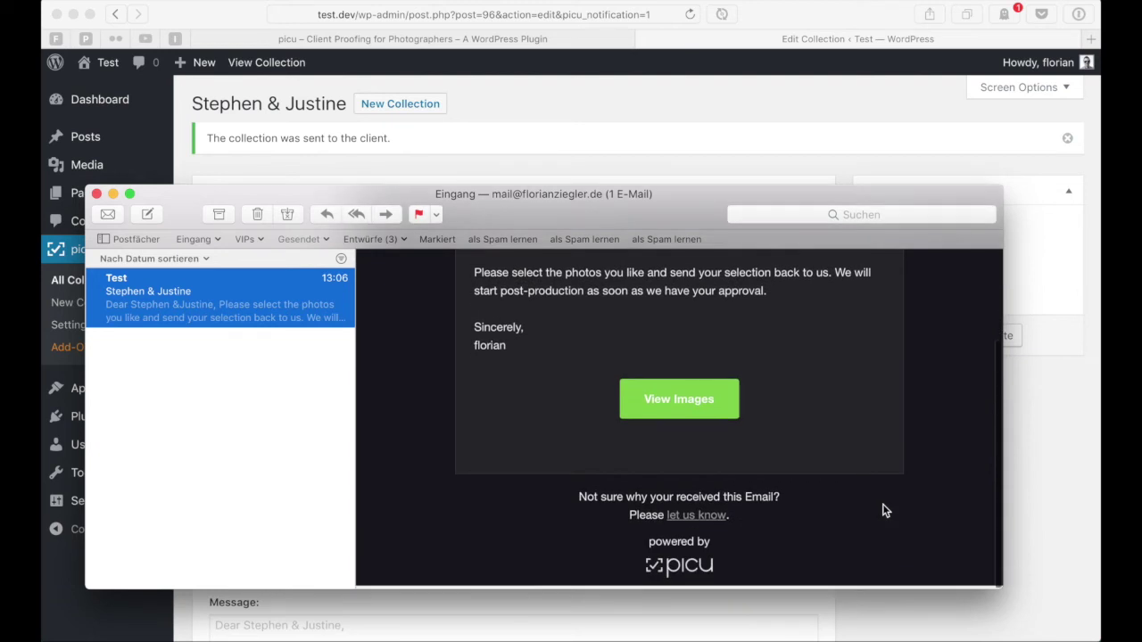
{"action": "scroll", "coordinate": [883, 510], "scroll_direction": "up", "scroll_amount": 3}
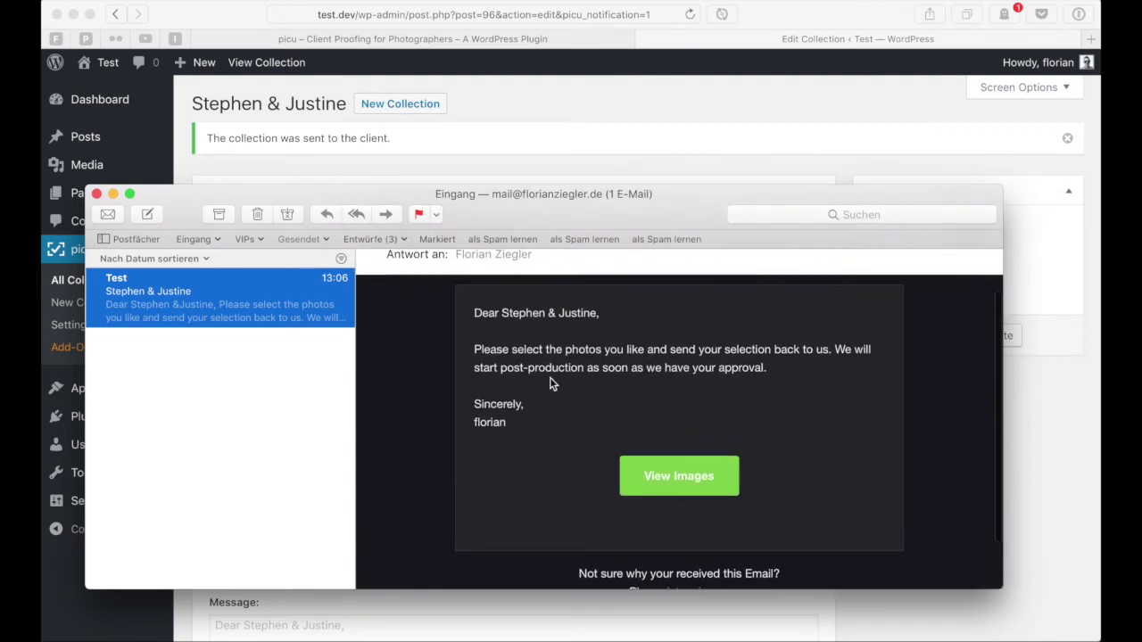
{"action": "left_click", "coordinate": [688, 482]}
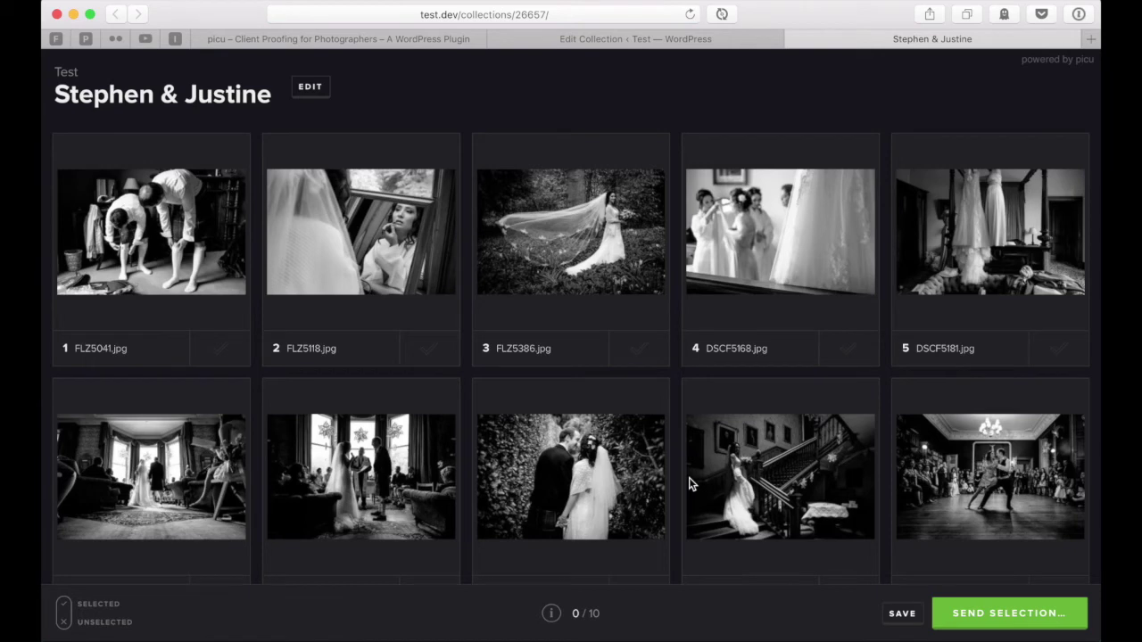
Step: Preview several photos full-size in the lightbox, then return to the grid
{"action": "scroll", "coordinate": [688, 482], "scroll_direction": "down", "scroll_amount": 1}
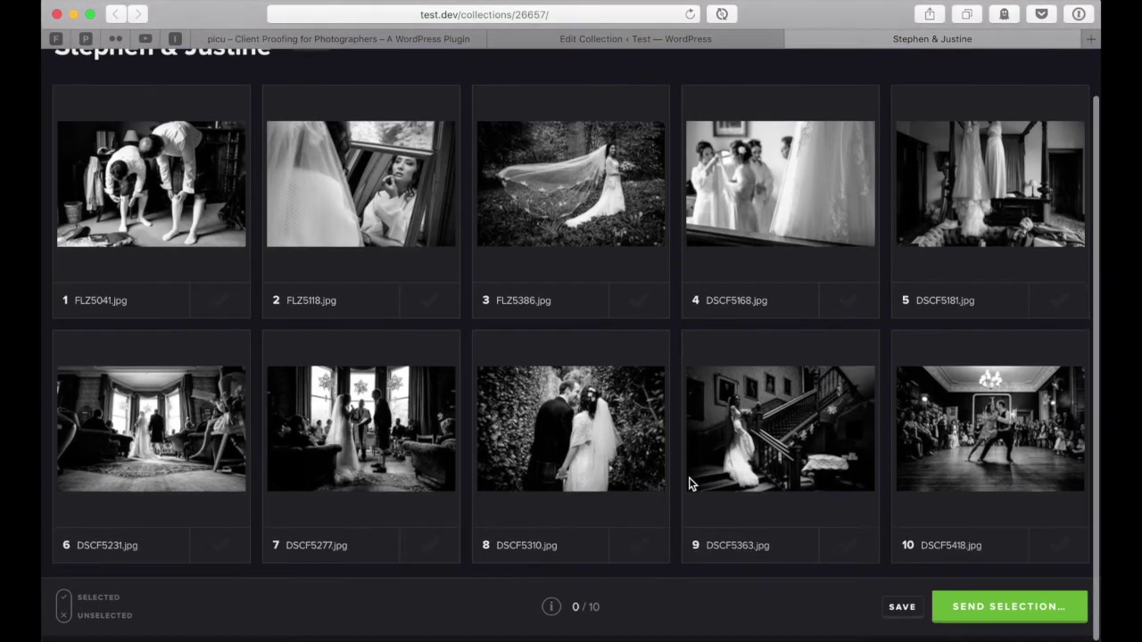
{"action": "scroll", "coordinate": [688, 483], "scroll_direction": "up", "scroll_amount": 1}
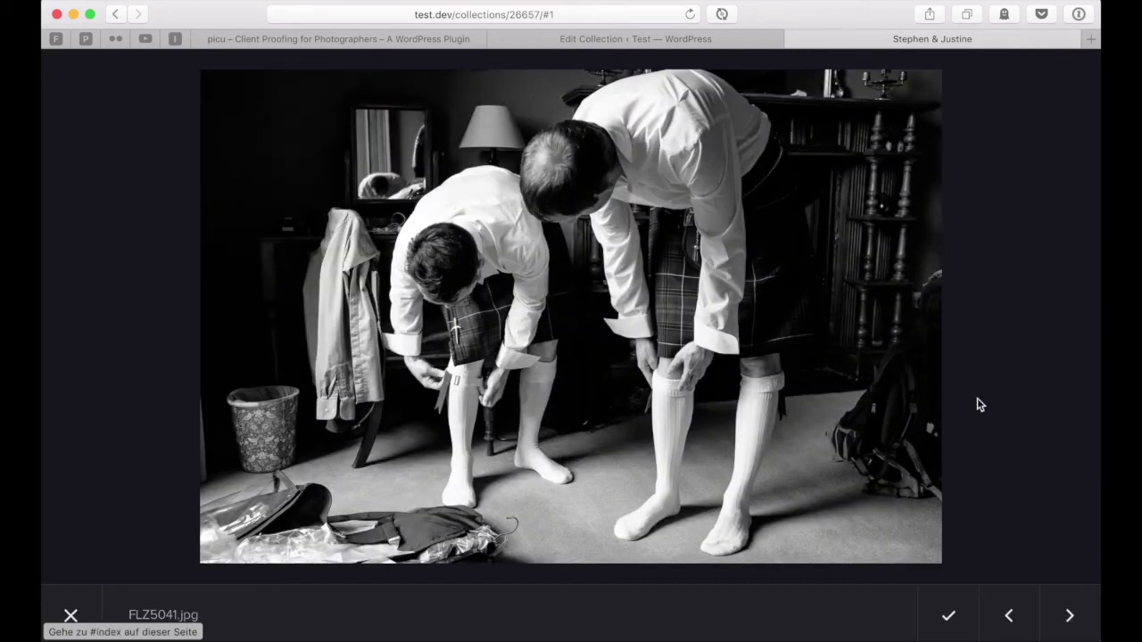
{"action": "key", "text": "Right"}
{"action": "key", "text": "Right"}
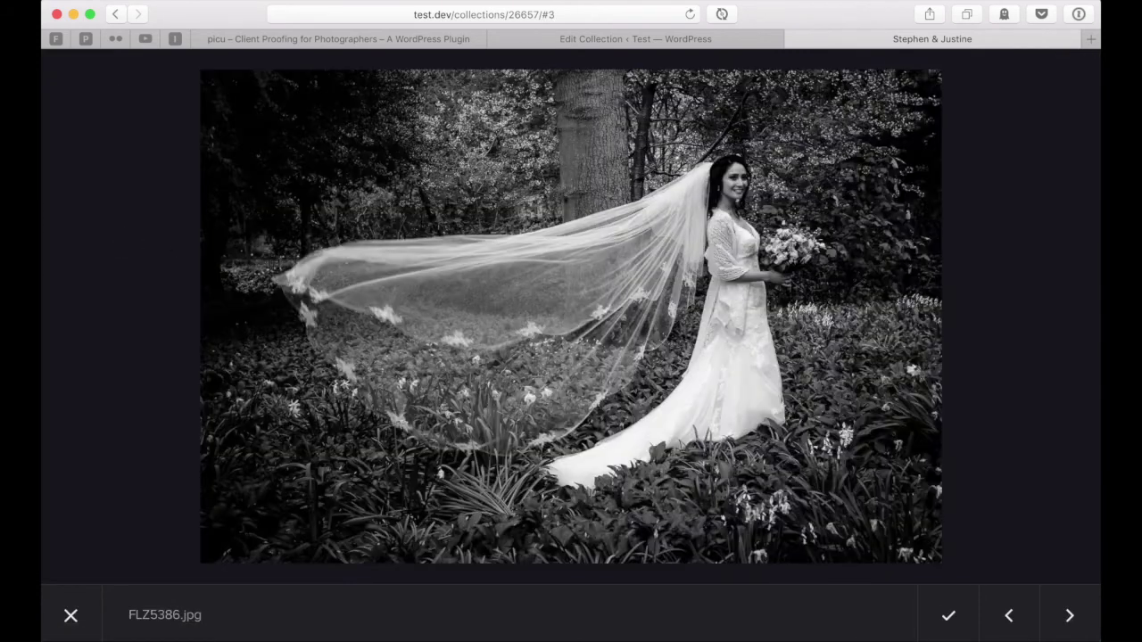
{"action": "left_click", "coordinate": [1055, 605]}
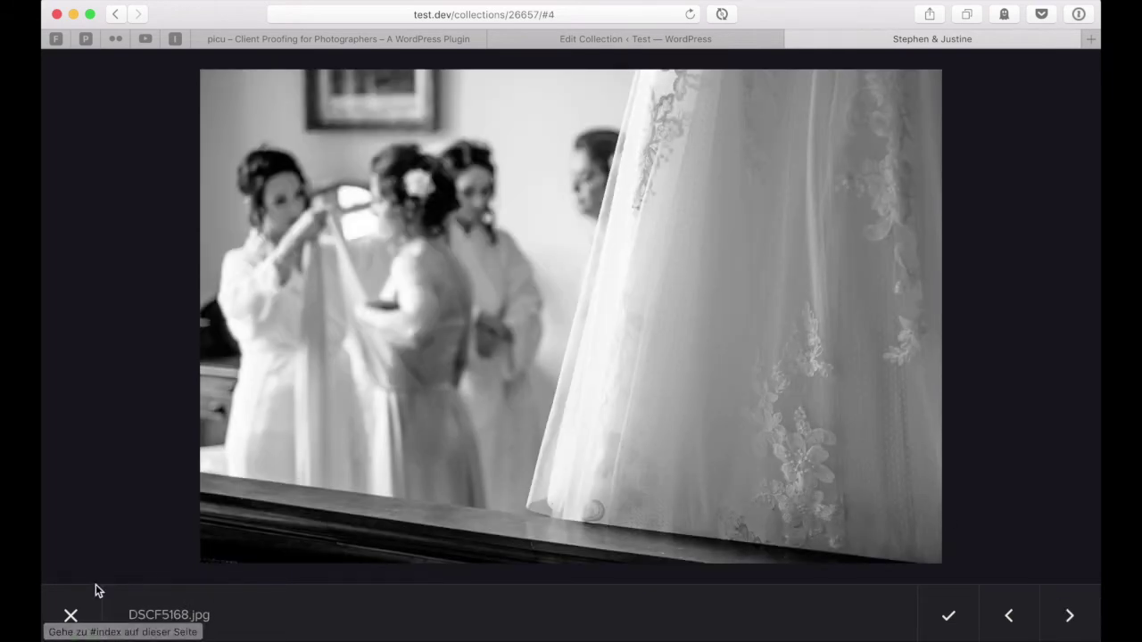
{"action": "left_click", "coordinate": [73, 608]}
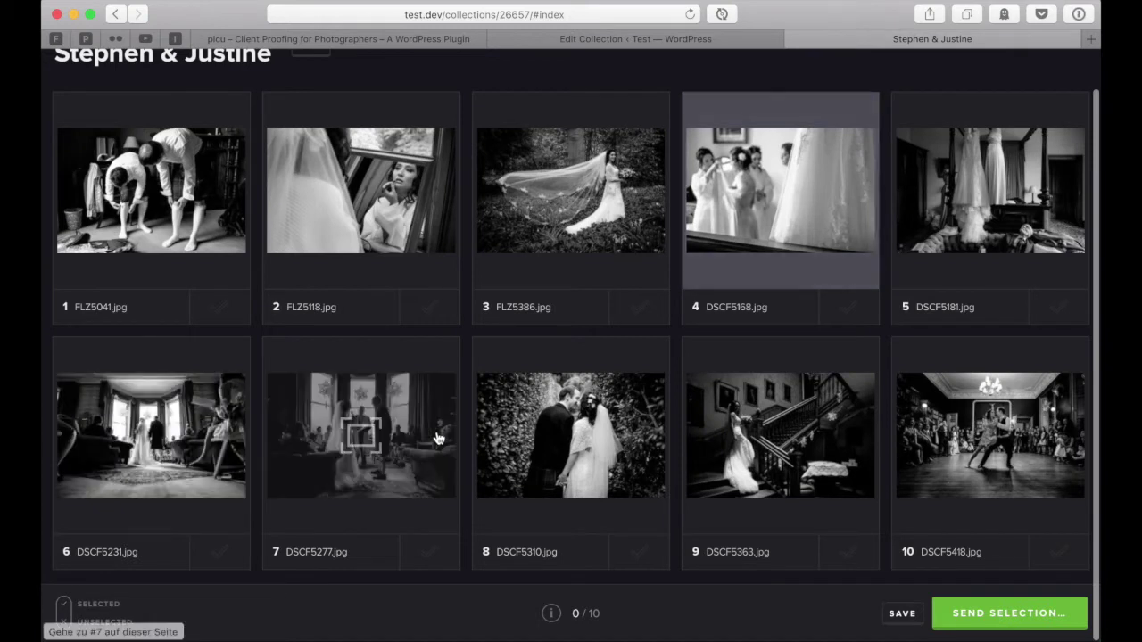
Step: Select photos 8 (DSCF5310.jpg), 2 (FLZ5118.jpg) and 10, checking the selected and unselected filters
{"action": "left_click", "coordinate": [640, 552]}
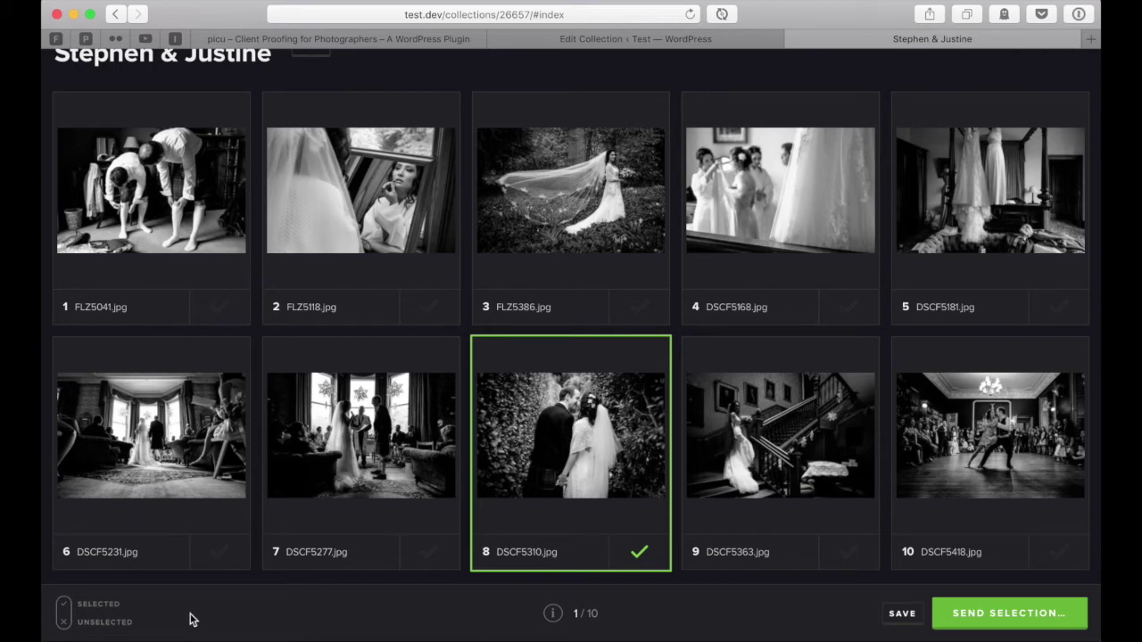
{"action": "left_click", "coordinate": [100, 605]}
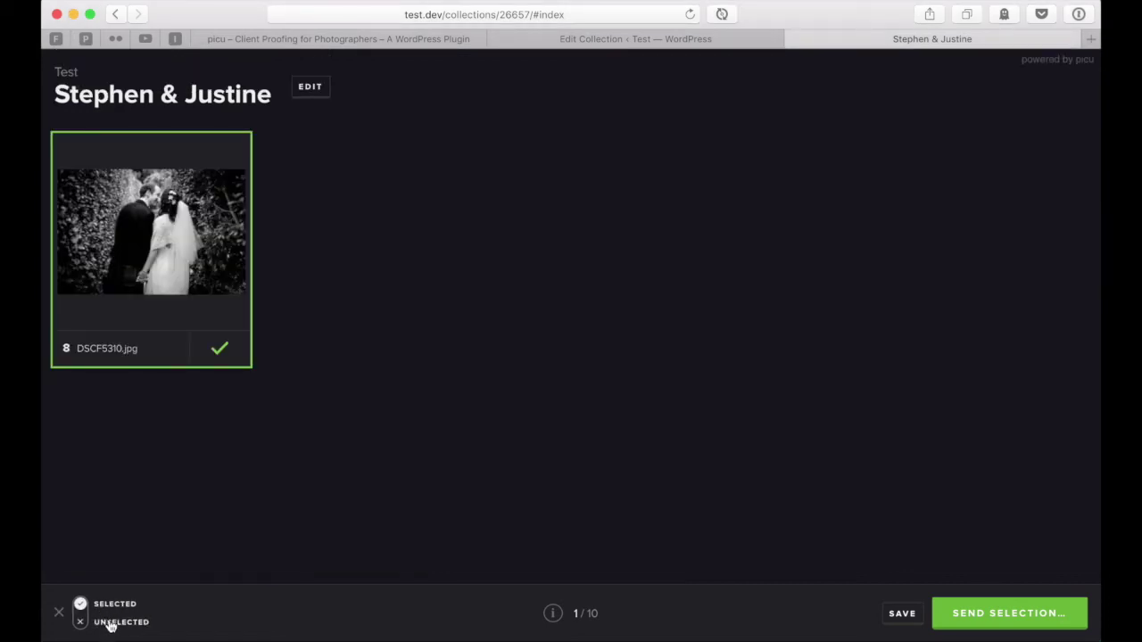
{"action": "left_click", "coordinate": [114, 627]}
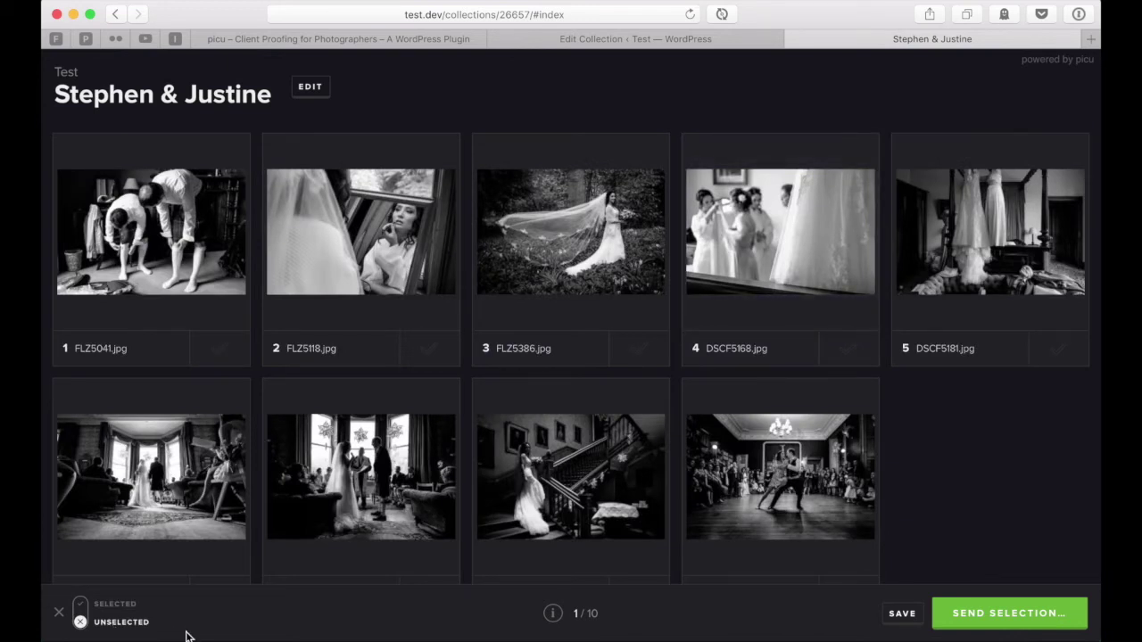
{"action": "left_click", "coordinate": [429, 349]}
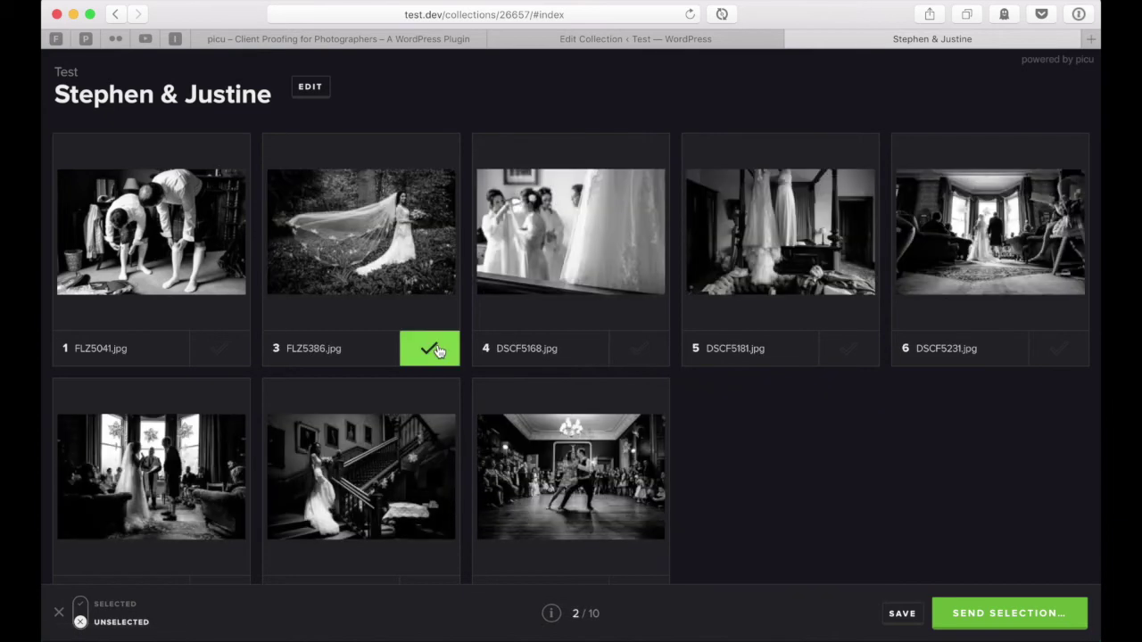
{"action": "scroll", "coordinate": [437, 350], "scroll_direction": "down", "scroll_amount": 2}
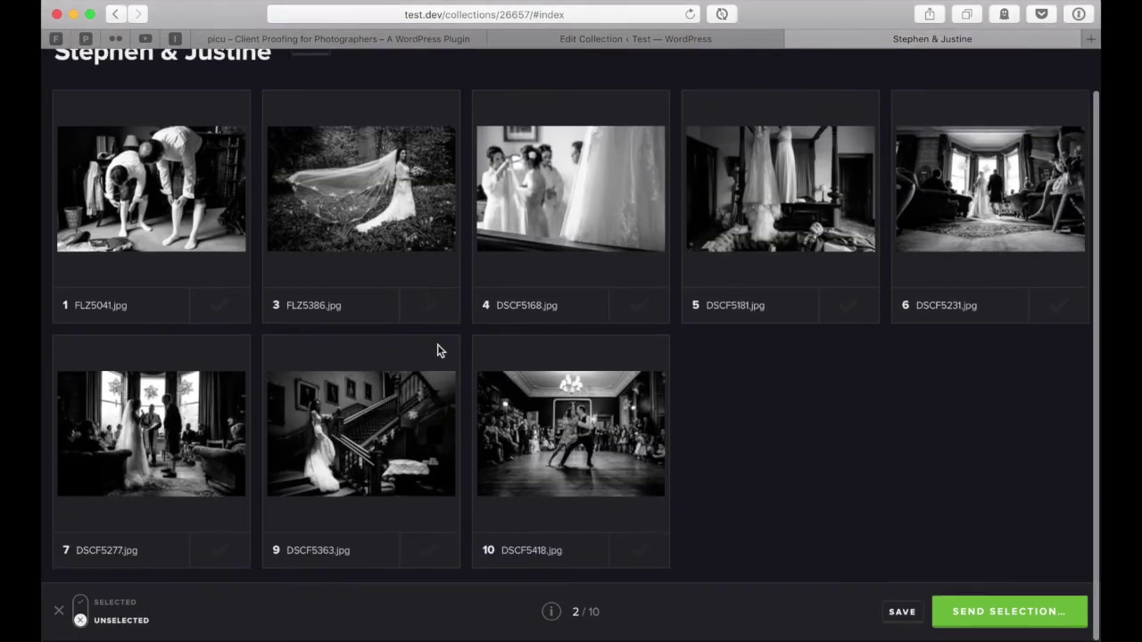
{"action": "left_click", "coordinate": [650, 562]}
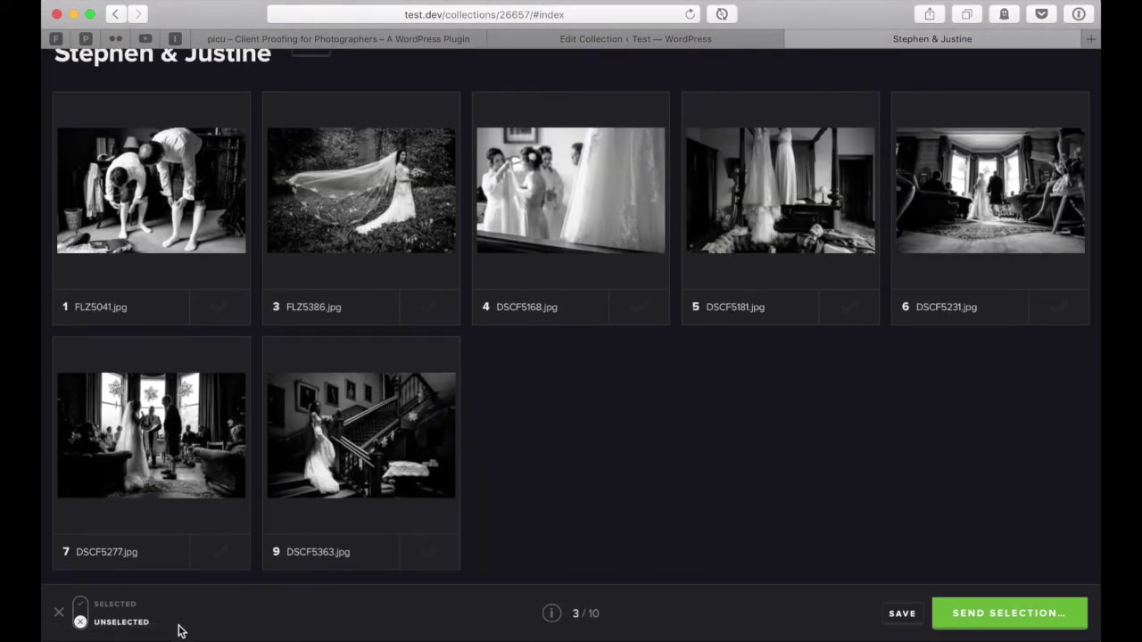
{"action": "left_click", "coordinate": [107, 609]}
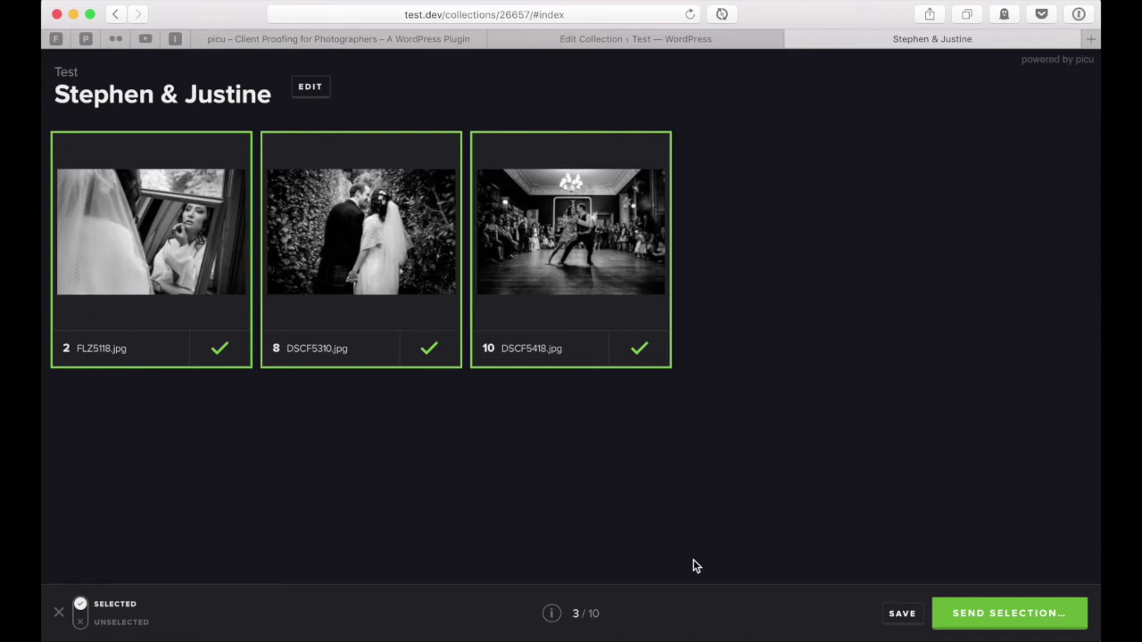
Step: Save the three-photo selection and begin approving it
{"action": "left_click", "coordinate": [901, 613]}
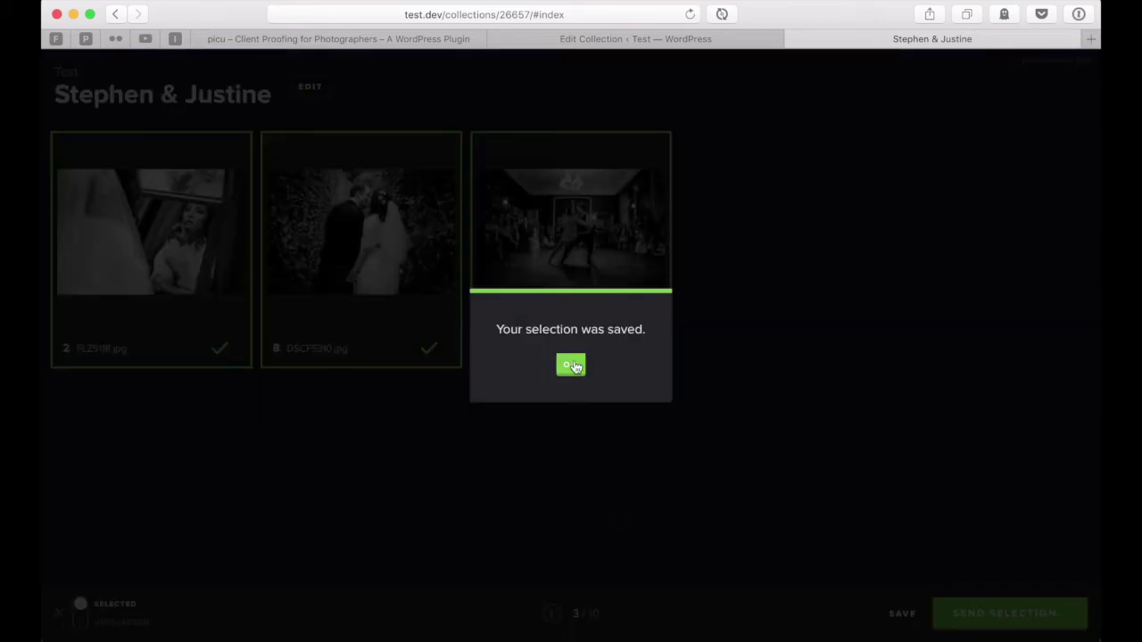
{"action": "left_click", "coordinate": [570, 368]}
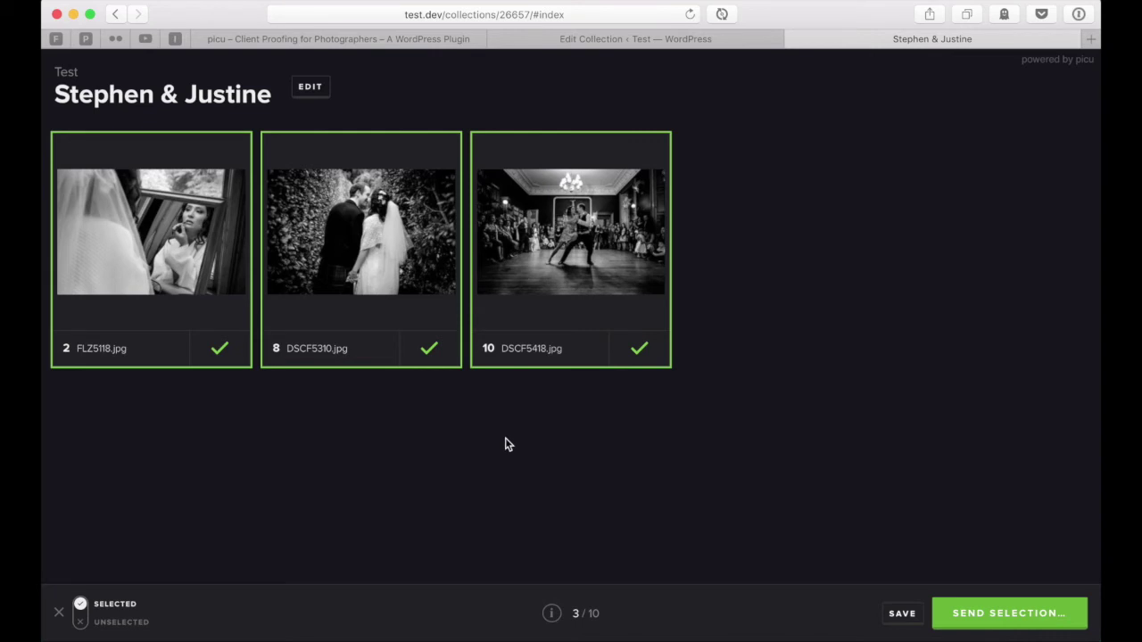
{"action": "left_click", "coordinate": [1014, 616]}
Step: Approve the three-image Stephen & Justine selection with the comment 'Nice images!'
{"action": "left_click", "coordinate": [584, 410]}
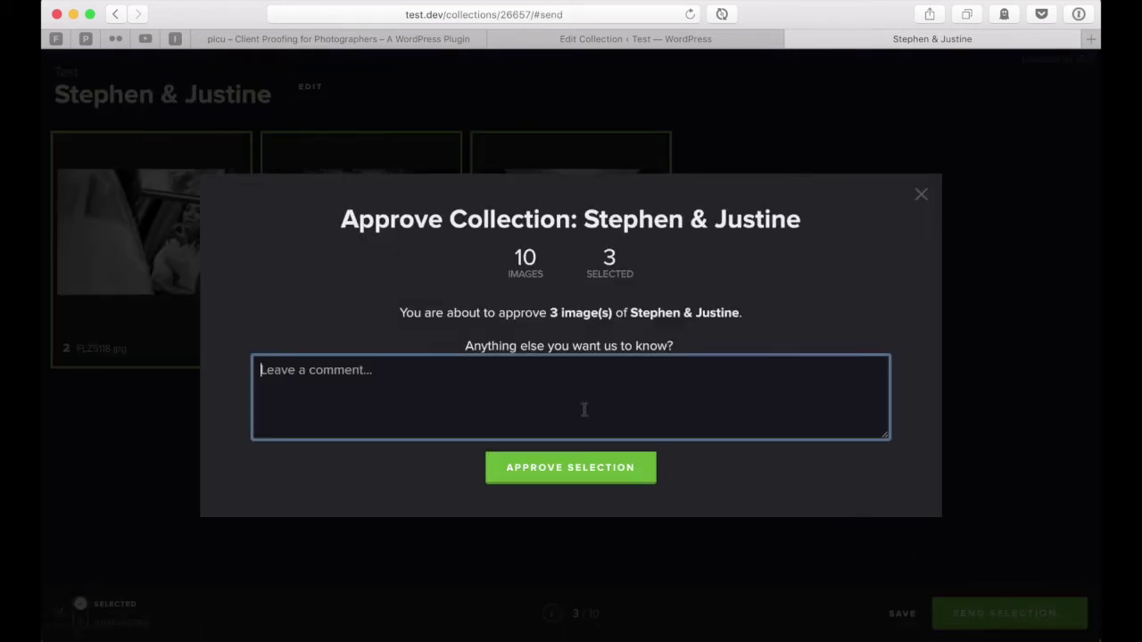
{"action": "type", "text": "Nice l"}
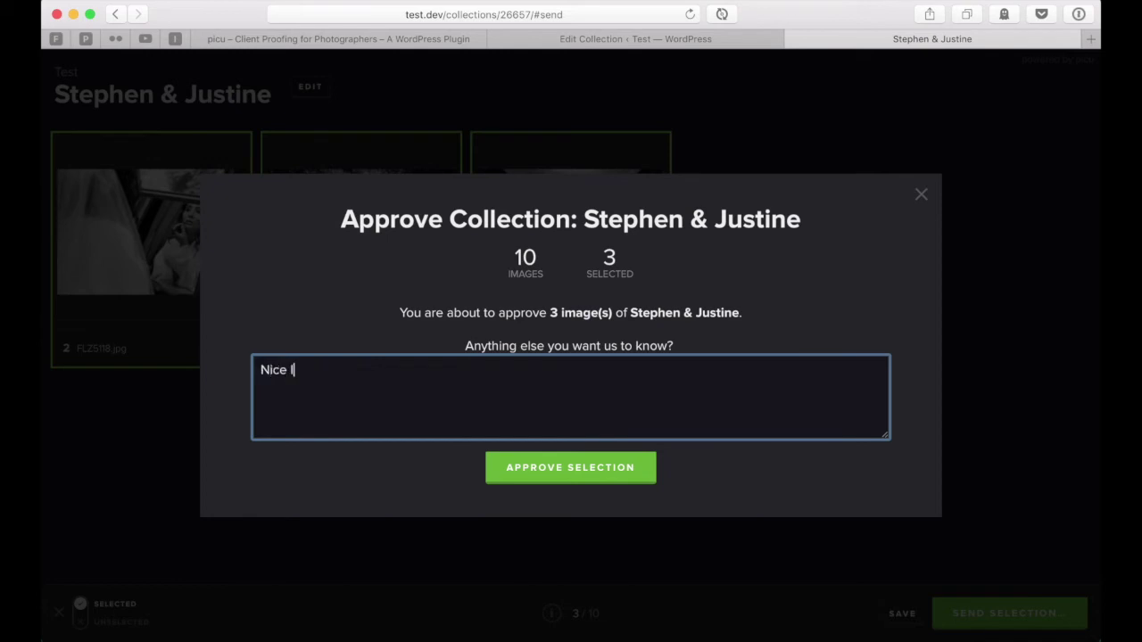
{"action": "type", "text": "Im"}
{"action": "key", "text": "BackSpace"}
{"action": "key", "text": "BackSpace"}
{"action": "type", "text": "images"}
{"action": "type", "text": "!"}
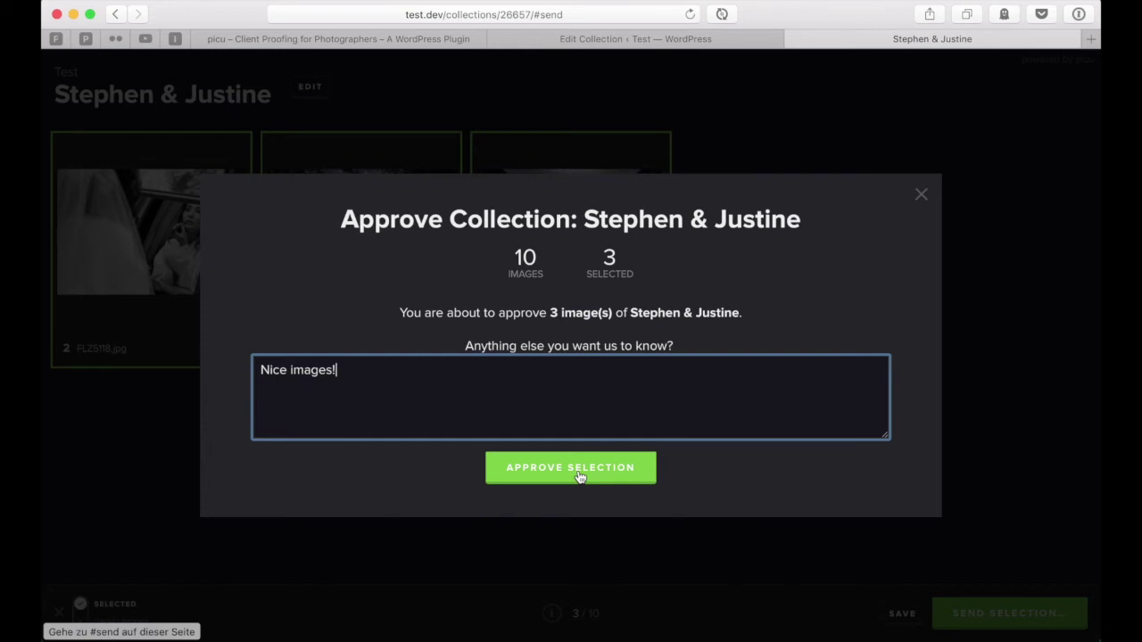
{"action": "left_click", "coordinate": [578, 474]}
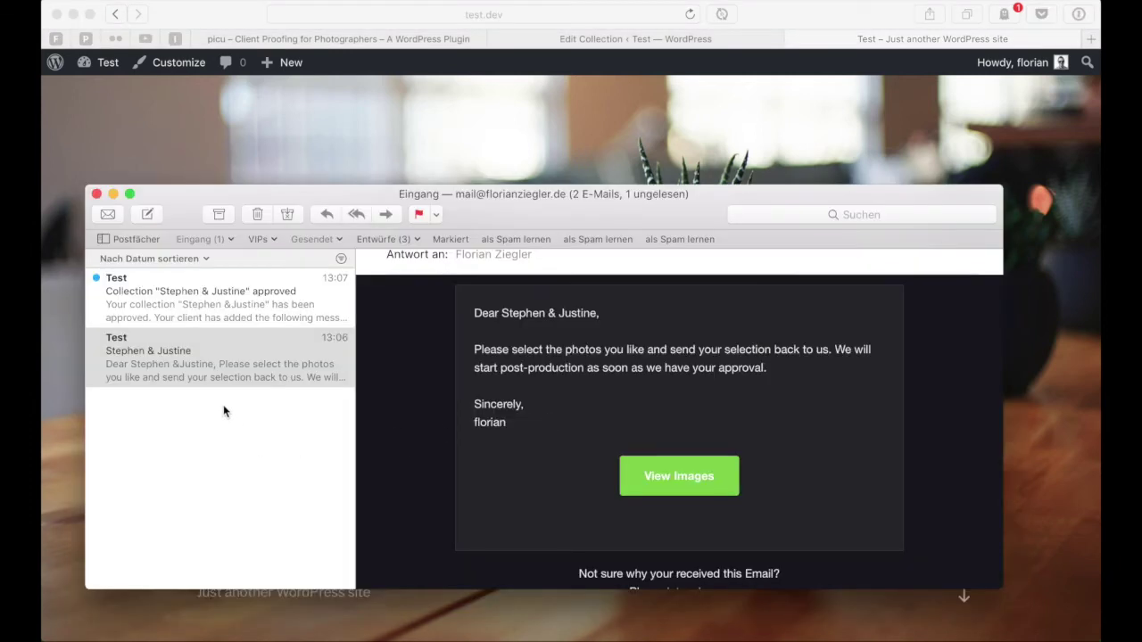
Step: Open the 'Collection Stephen & Justine approved' notification email in Mail
{"action": "left_click", "coordinate": [196, 301]}
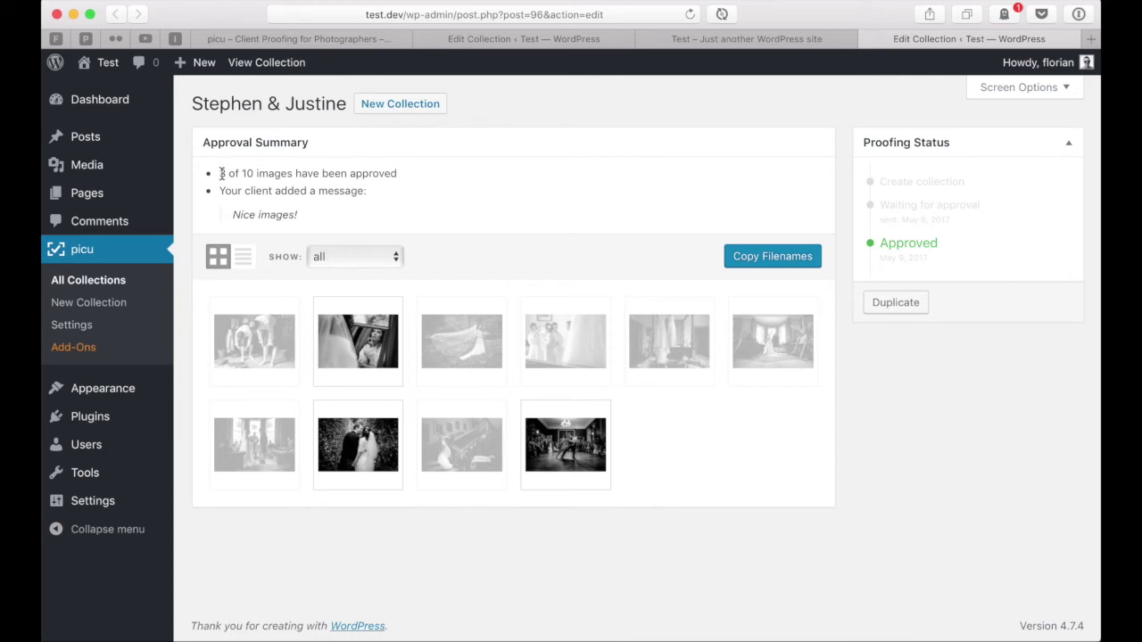
Step: Switch the collection to list view showing only the approved images
{"action": "left_click", "coordinate": [242, 259]}
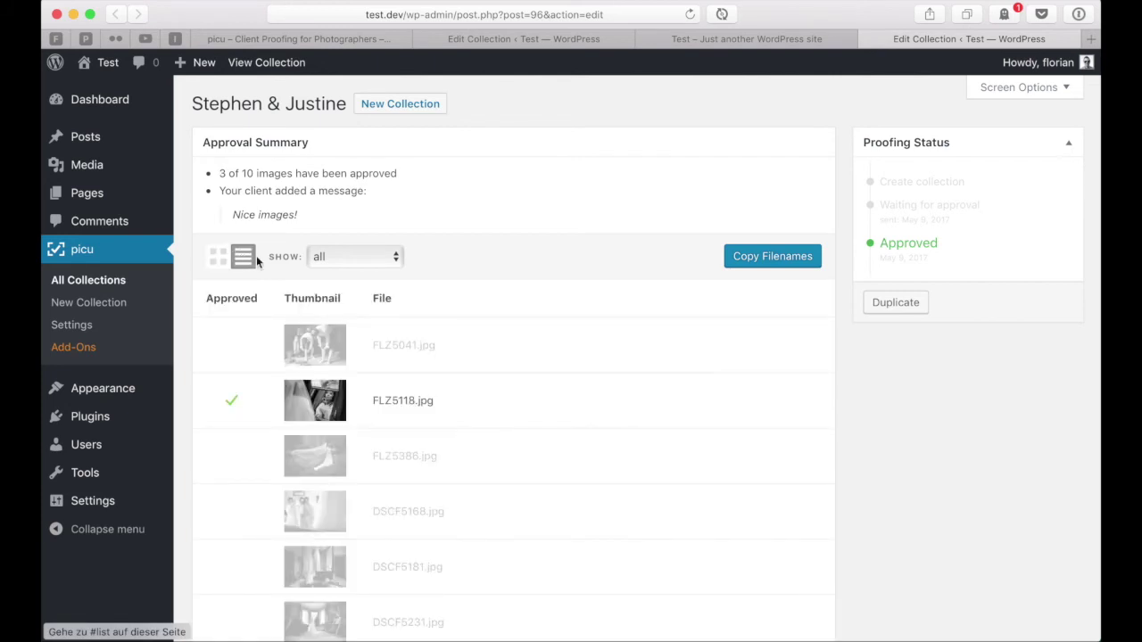
{"action": "left_click", "coordinate": [341, 263]}
{"action": "left_click", "coordinate": [355, 274]}
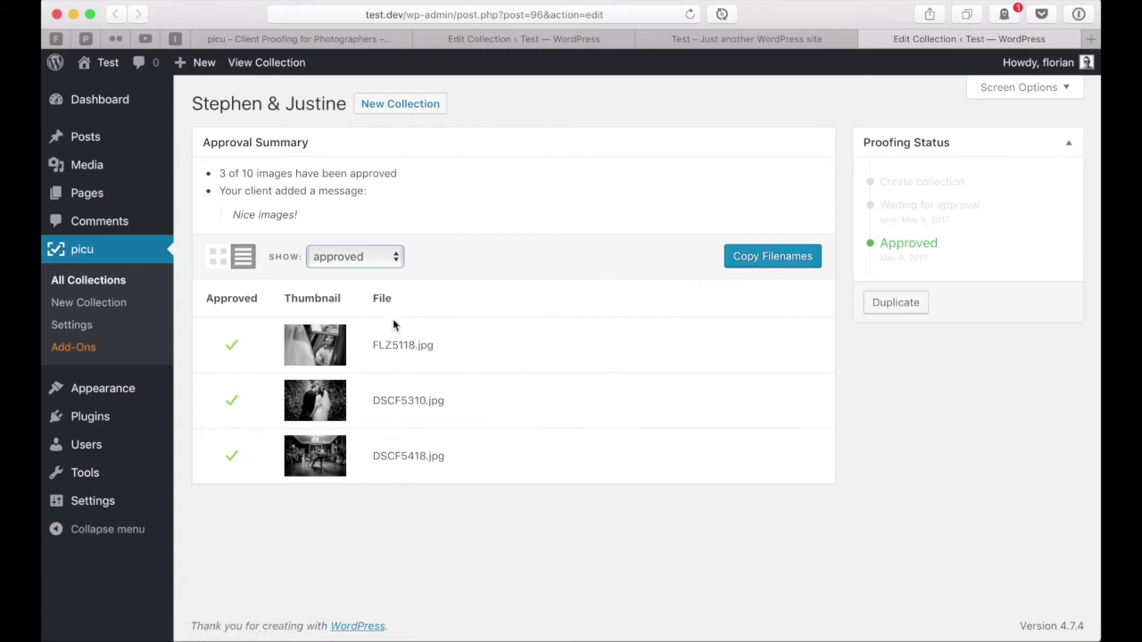
Step: Copy the three approved filenames to the clipboard and switch to Lightroom
{"action": "left_click", "coordinate": [760, 261]}
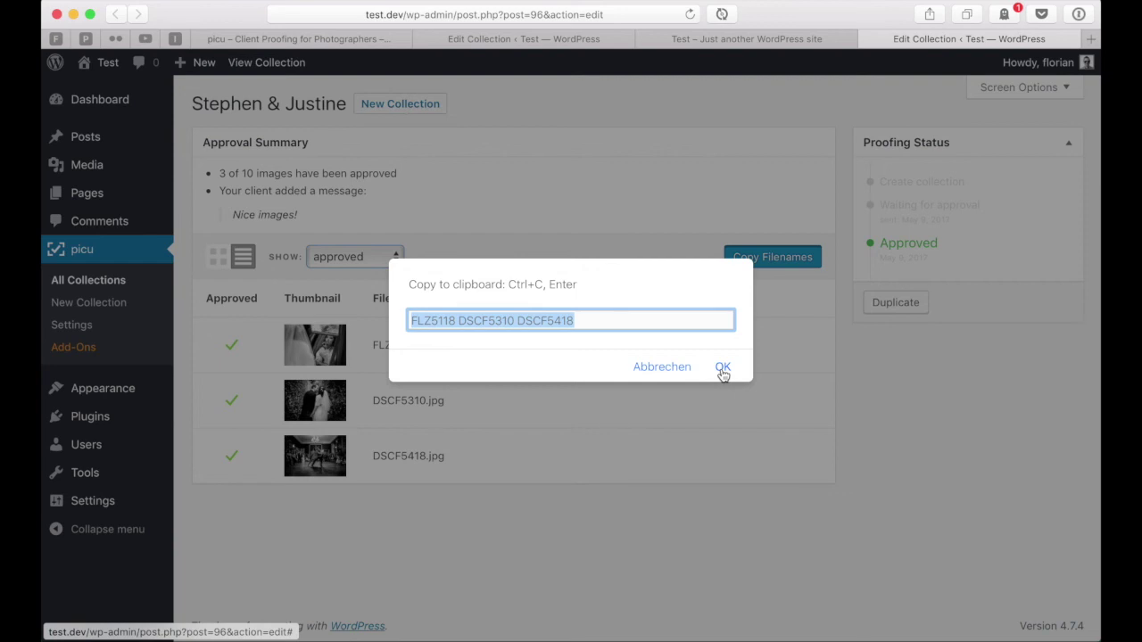
{"action": "left_click", "coordinate": [722, 369]}
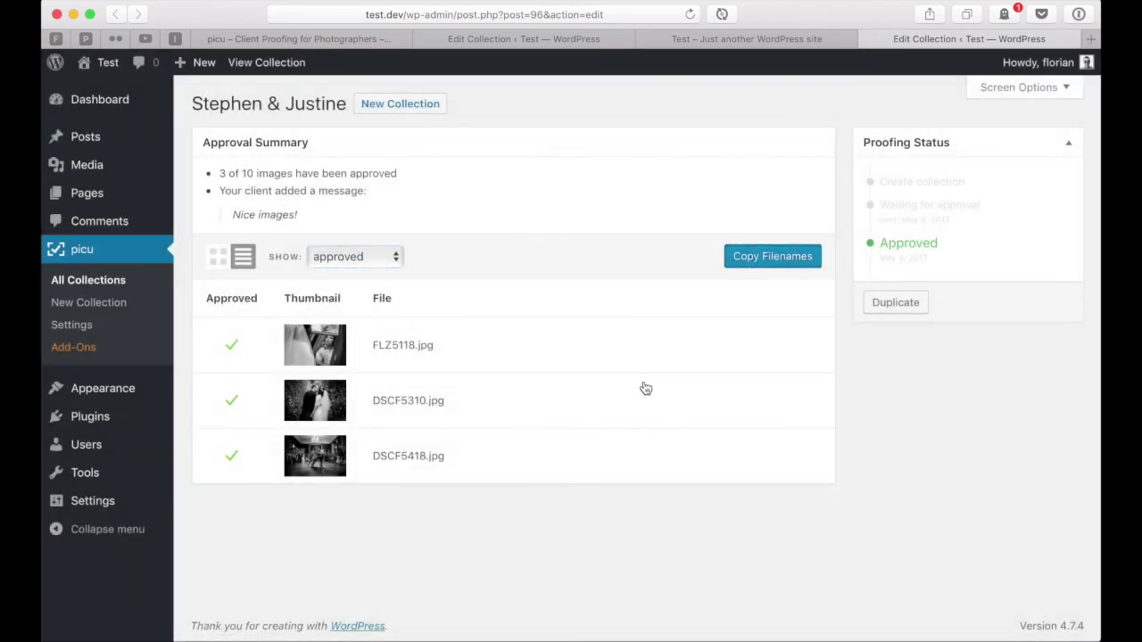
{"action": "key", "text": "super+Tab"}
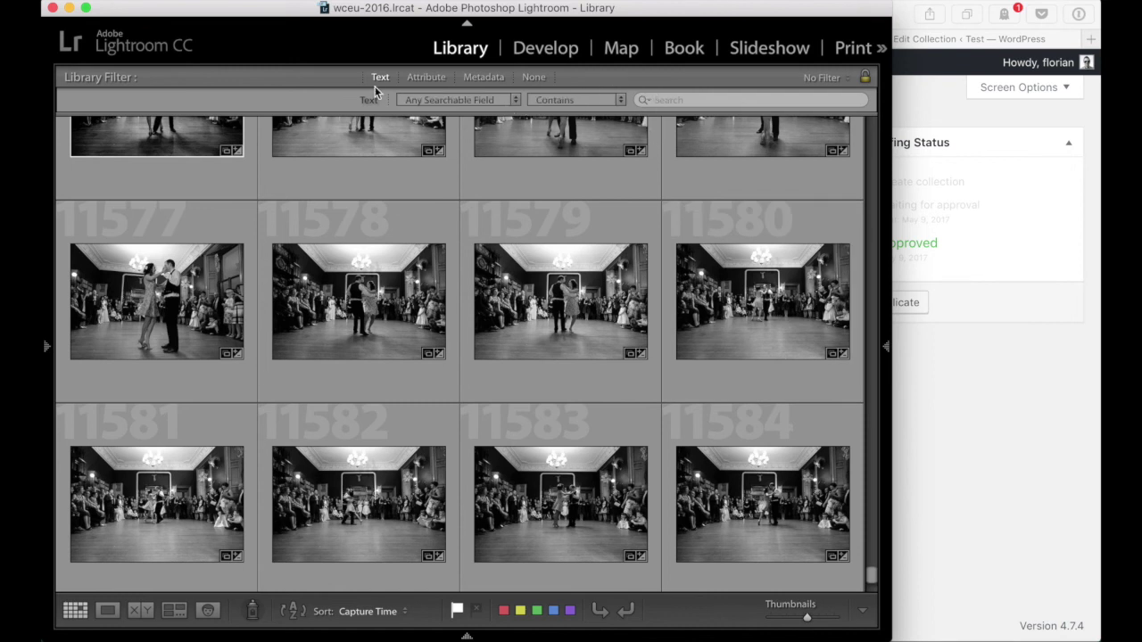
Step: Filter the library by text Contains 'FLZ5118 DSCF5310 DSCF5418', select the results, then return to WordPress
{"action": "left_click", "coordinate": [569, 104]}
{"action": "left_click", "coordinate": [589, 98]}
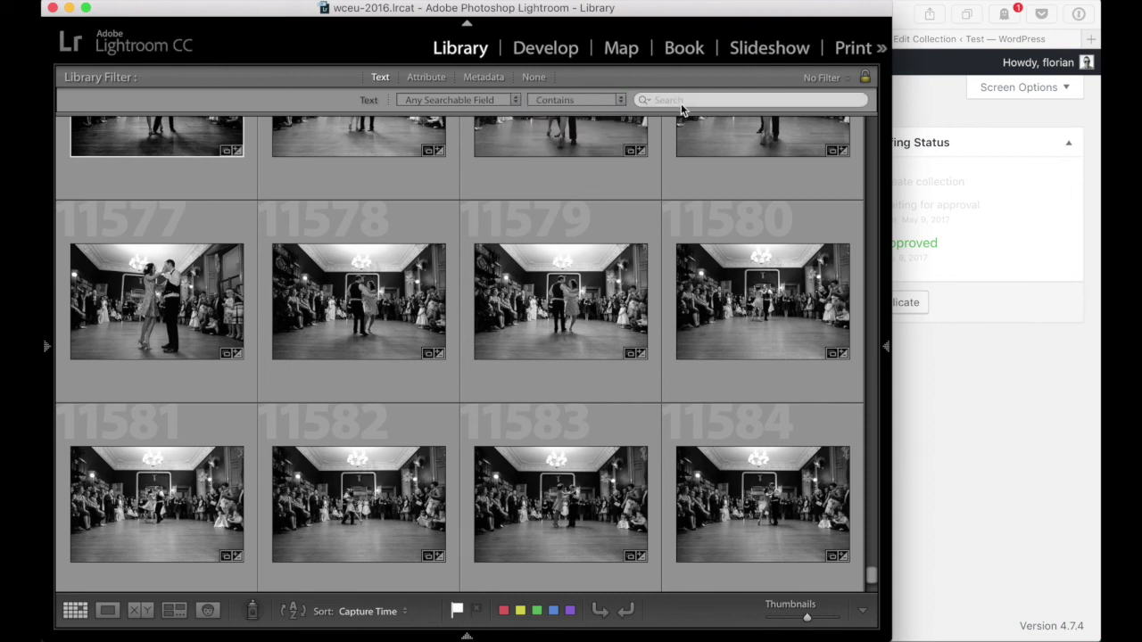
{"action": "left_click", "coordinate": [694, 102]}
{"action": "type", "text": "FLZ5118 DSCF5310 DSCF5418"}
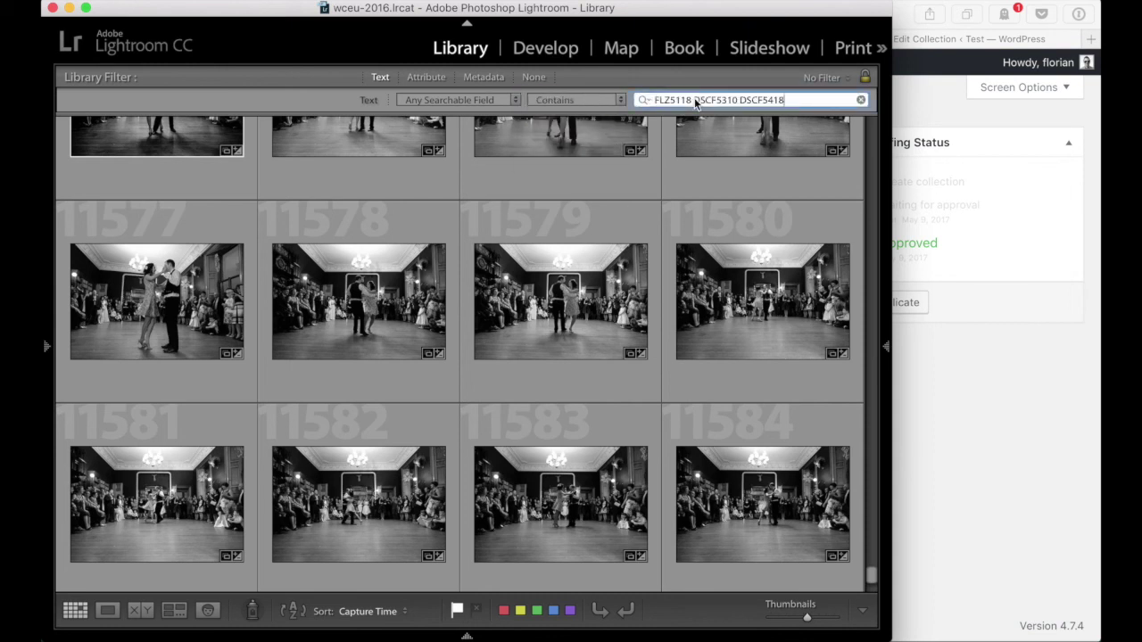
{"action": "mouse_move", "coordinate": [560, 216]}
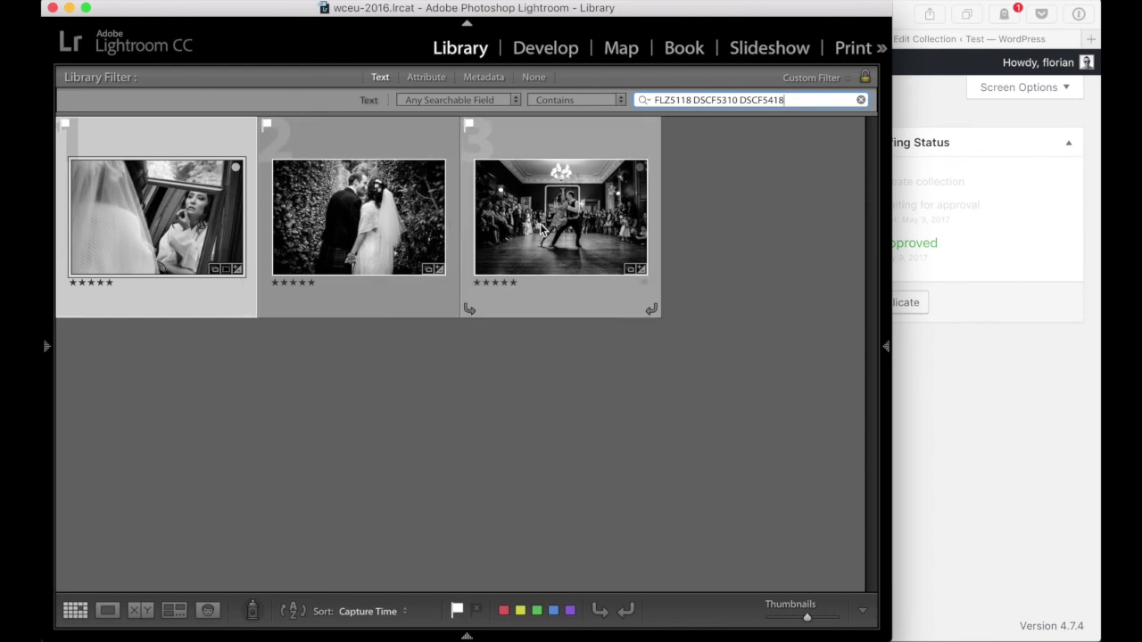
{"action": "left_click", "coordinate": [540, 228], "text": "shift"}
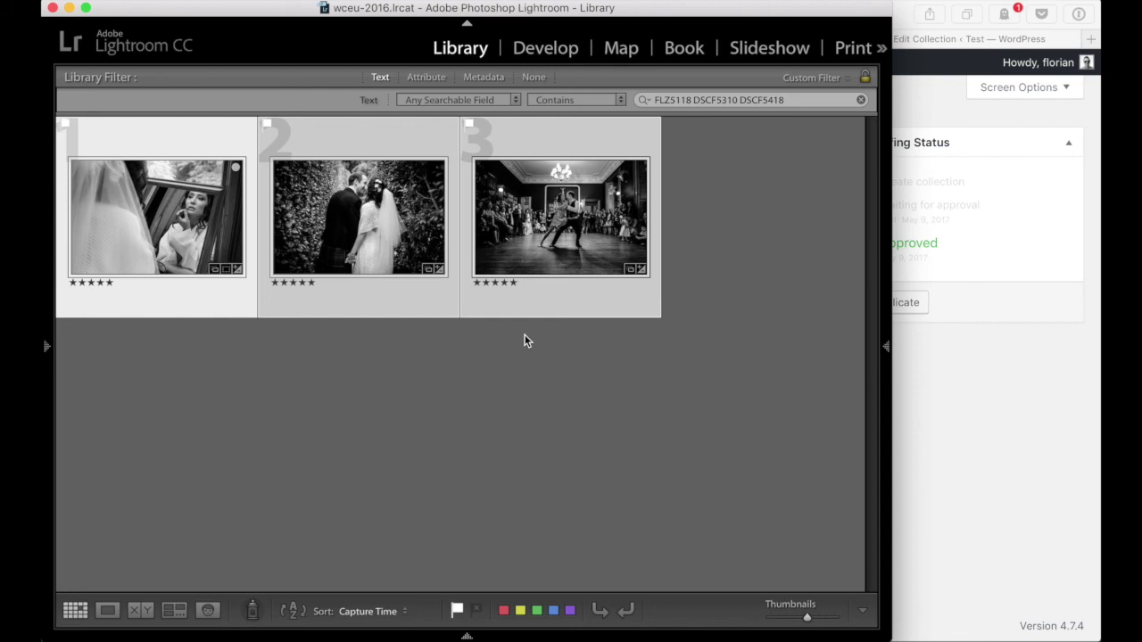
{"action": "left_click", "coordinate": [936, 384]}
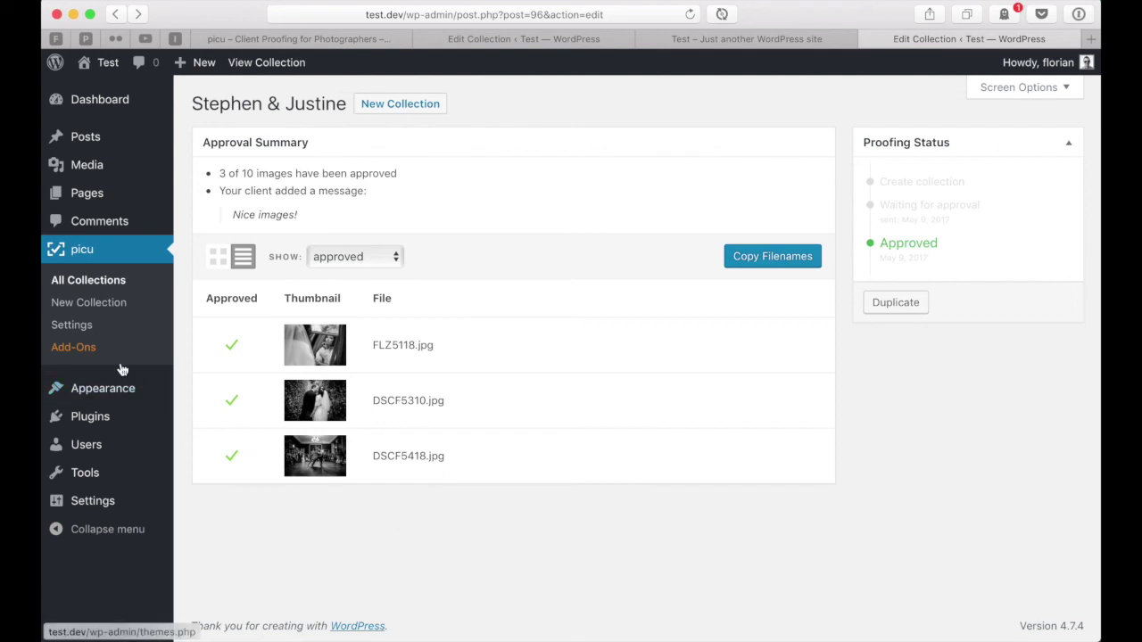
Step: View the picu Add-Ons & Licenses page, then the 'Client Proofing for Photographers' site tab
{"action": "left_click", "coordinate": [91, 348]}
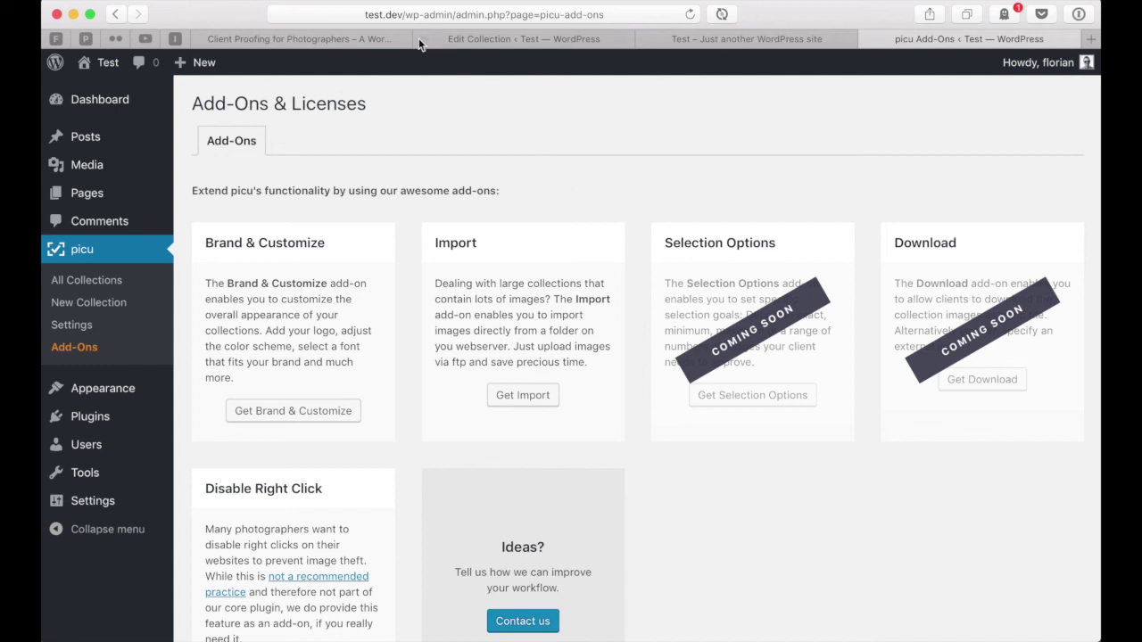
{"action": "left_click", "coordinate": [337, 37]}
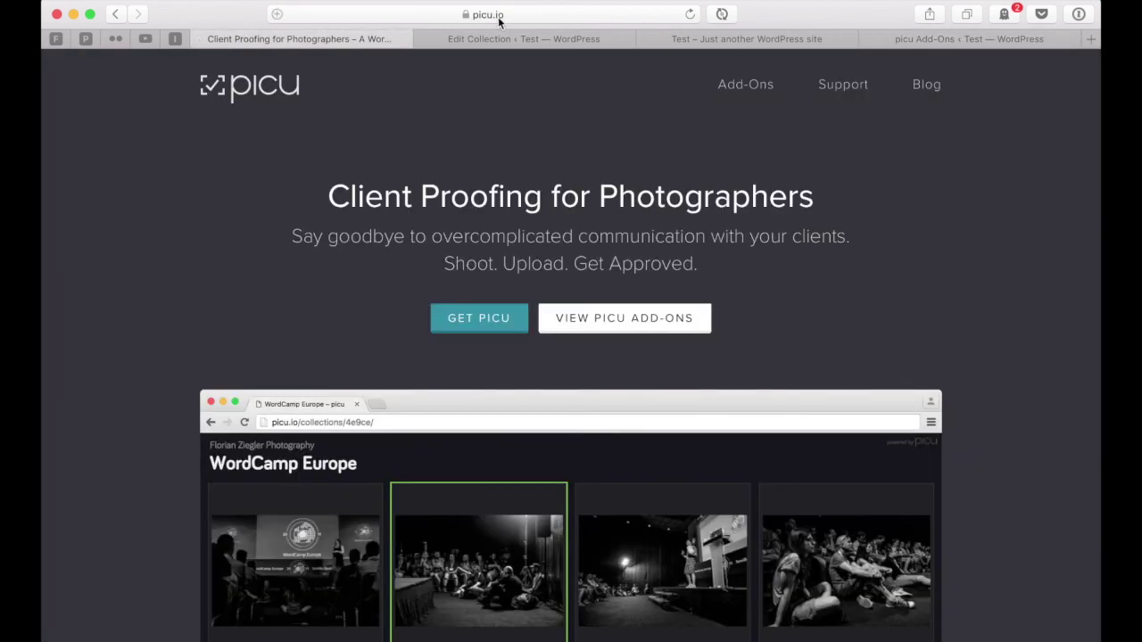
Step: Go to the picu.io Add-Ons page via VIEW PICU ADD-ONS
{"action": "left_click", "coordinate": [604, 325]}
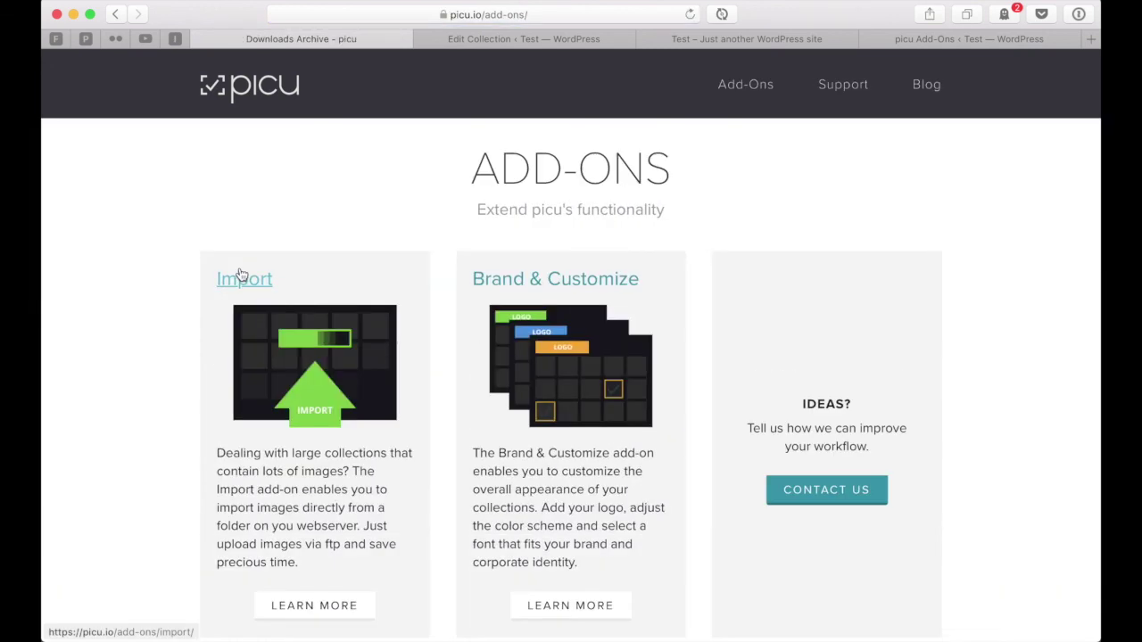